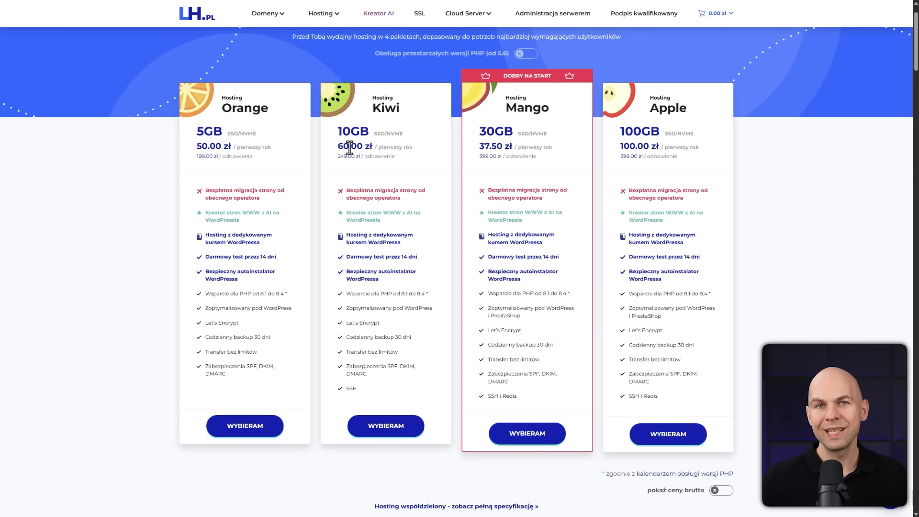
Choose the Hosting Kiwi package (10GB, 60.00 zł for the first year) for the order
{"action": "left_click_drag", "start_coordinate": [338, 146], "coordinate": [411, 146]}
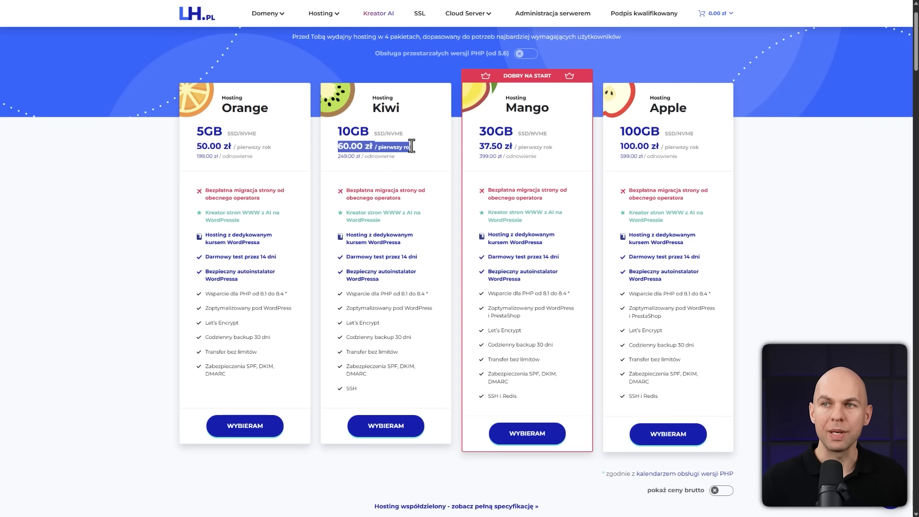
{"action": "left_click", "coordinate": [415, 163]}
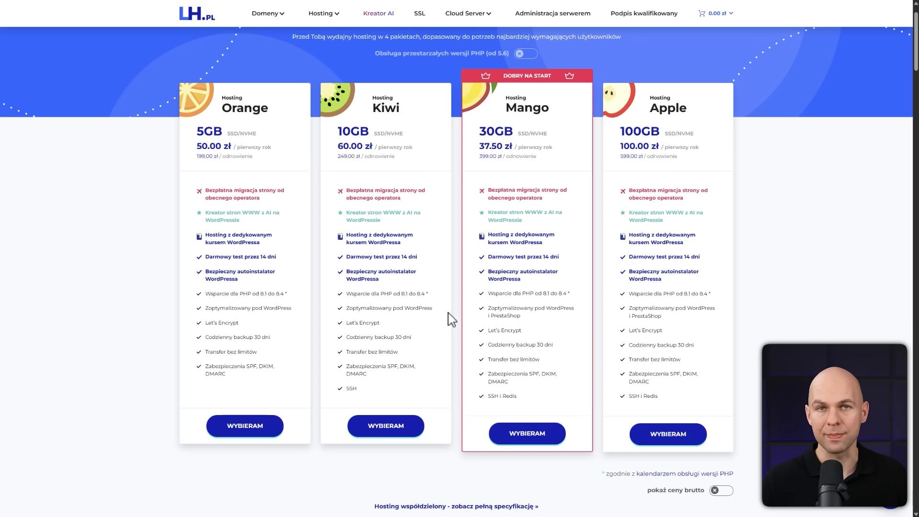
{"action": "left_click", "coordinate": [390, 426]}
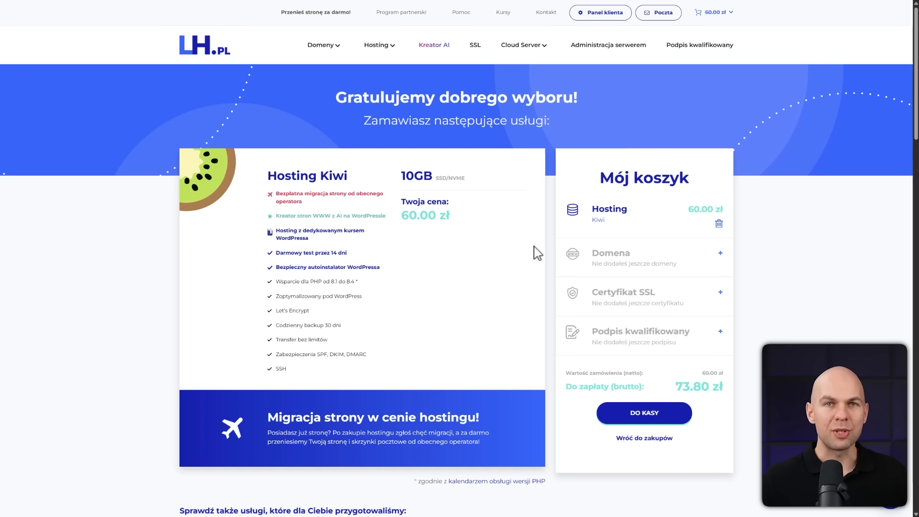
Check the availability of the domain name stronafirmowa
{"action": "scroll", "coordinate": [721, 261], "scroll_direction": "down", "scroll_amount": 10}
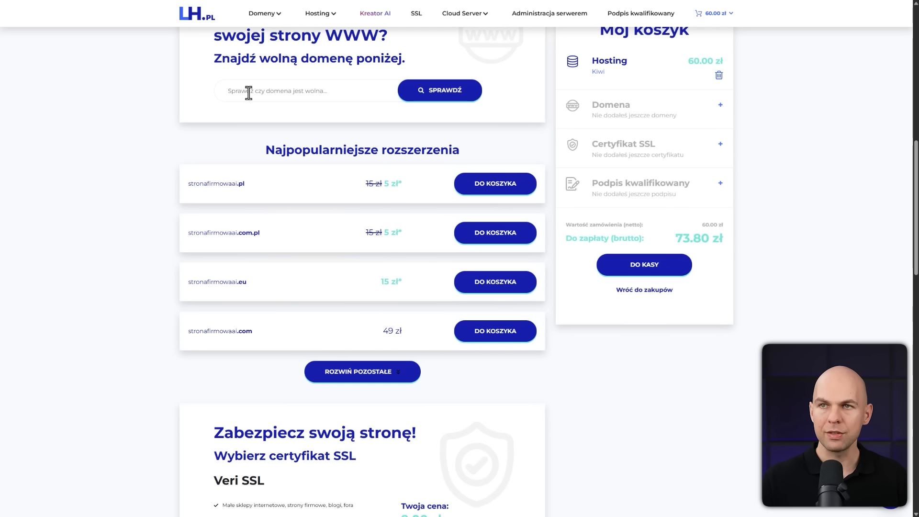
{"action": "left_click", "coordinate": [245, 92]}
{"action": "type", "text": "stro"}
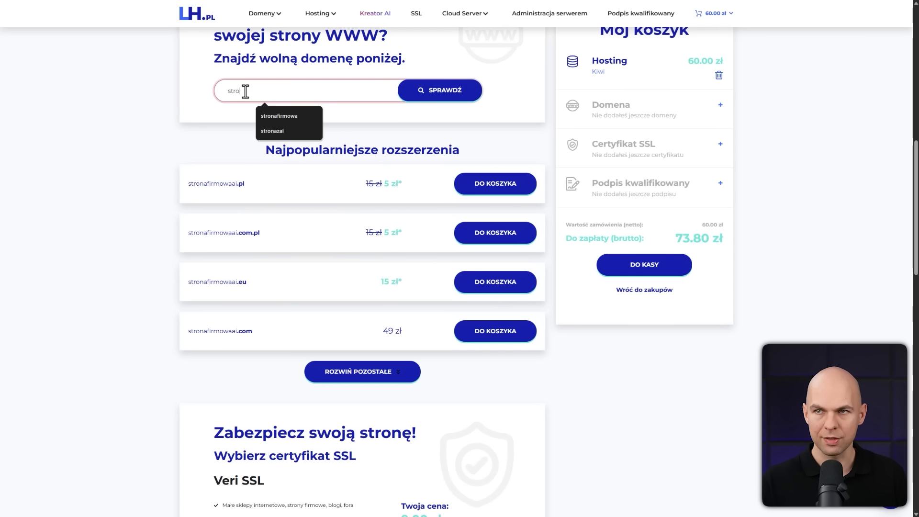
{"action": "type", "text": "nafirmowa"}
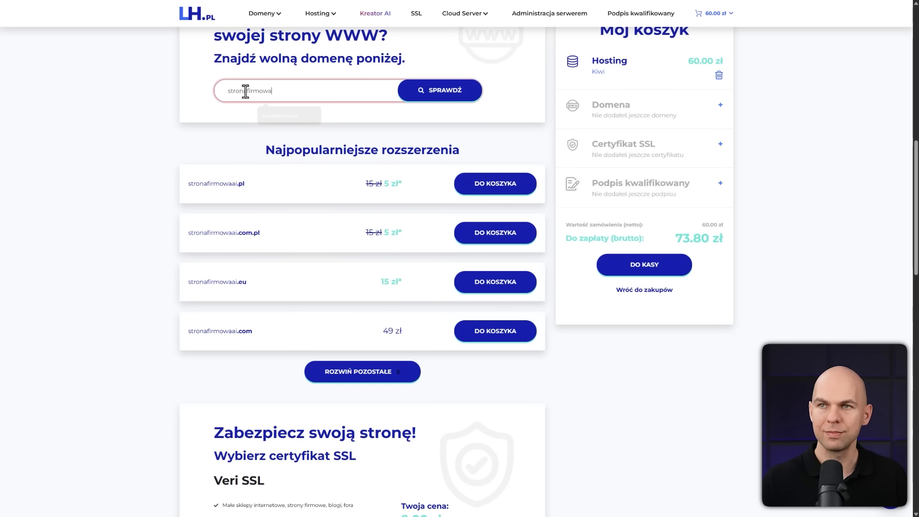
{"action": "left_click", "coordinate": [434, 95]}
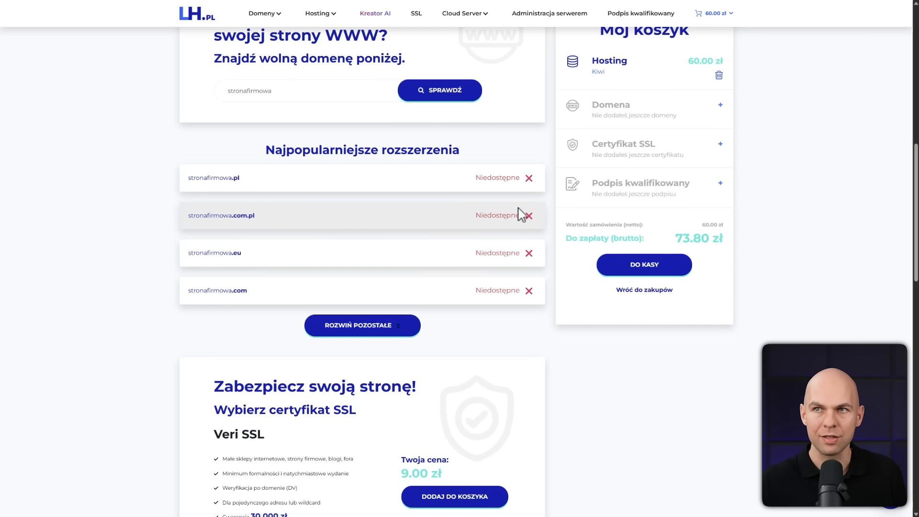
Check the domain name stronafirmowaai and add stronafirmowaai.pl to the cart
{"action": "left_click", "coordinate": [301, 96]}
{"action": "type", "text": "ai"}
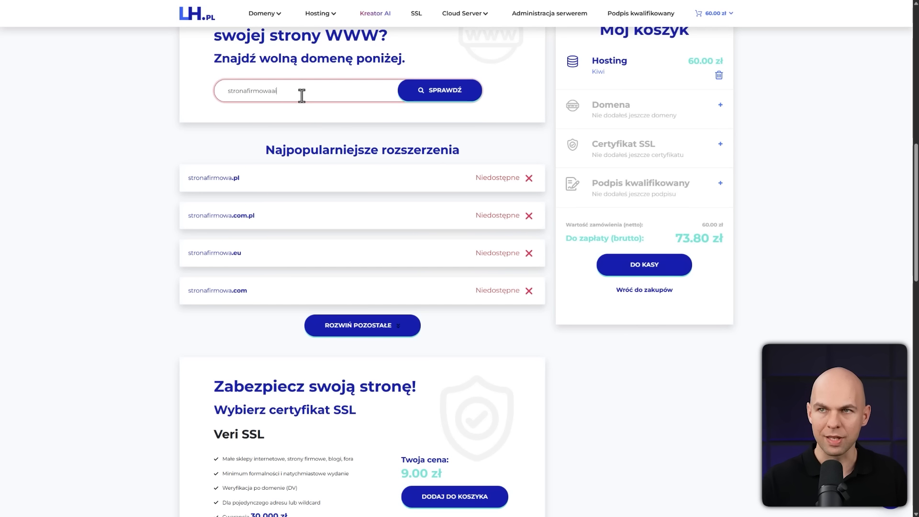
{"action": "left_click", "coordinate": [457, 98]}
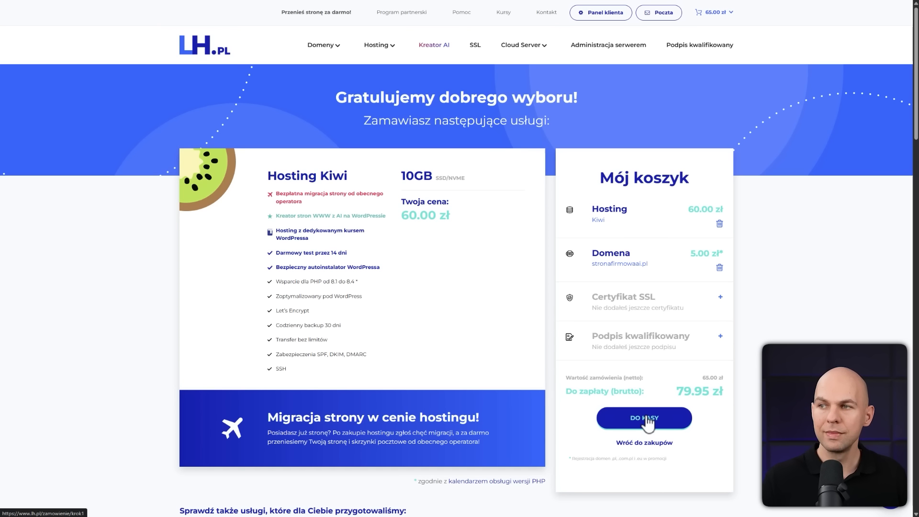
Proceed to the cart summary and apply the hosting discount code NetGonet
{"action": "left_click", "coordinate": [647, 419]}
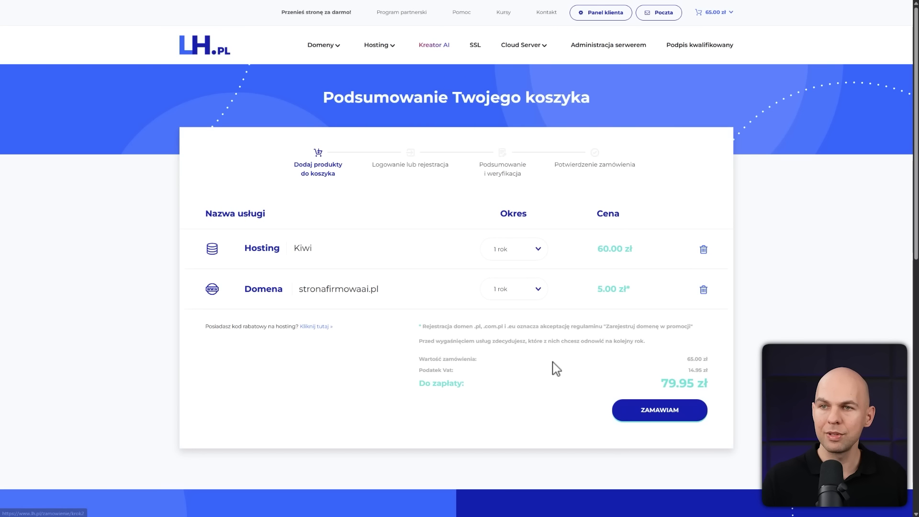
{"action": "left_click", "coordinate": [323, 326]}
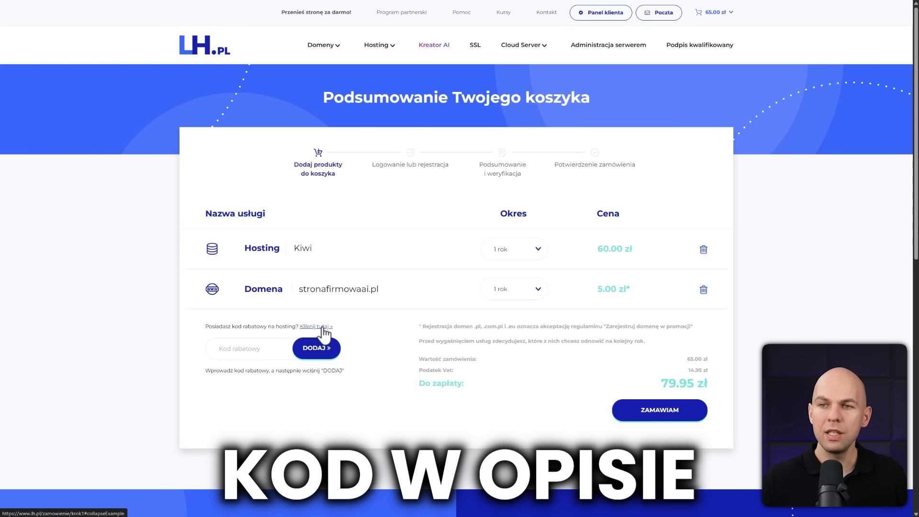
{"action": "left_click", "coordinate": [258, 348]}
{"action": "type", "text": "NetGonet"}
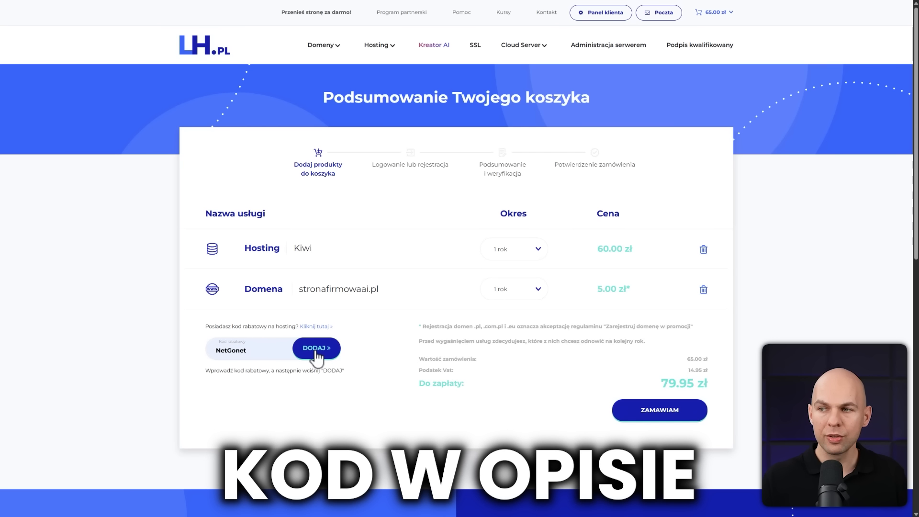
{"action": "left_click", "coordinate": [316, 348]}
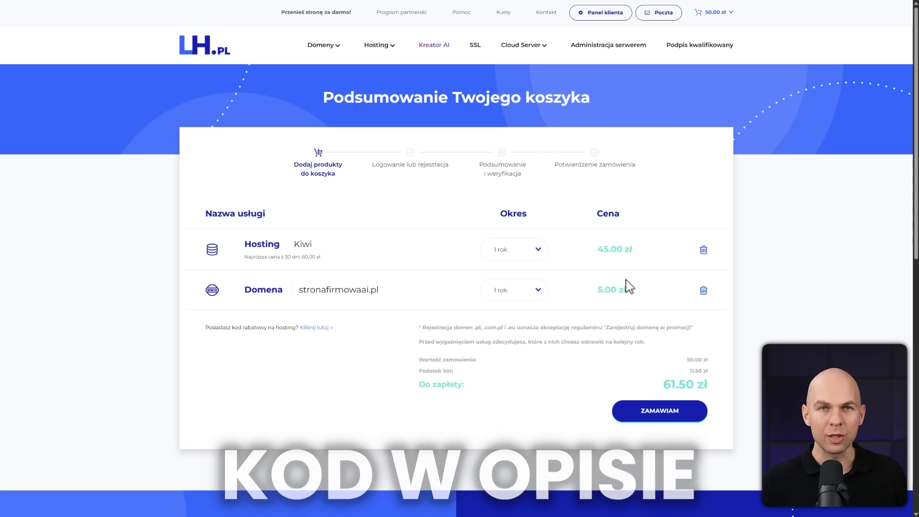
Continue the order to the new account registration and set the account type to Firma
{"action": "left_click", "coordinate": [669, 420]}
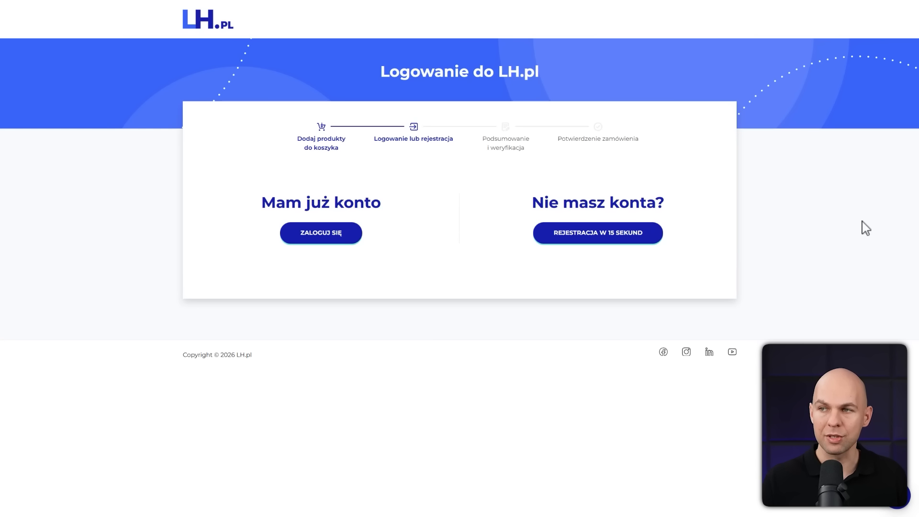
{"action": "left_click", "coordinate": [593, 239]}
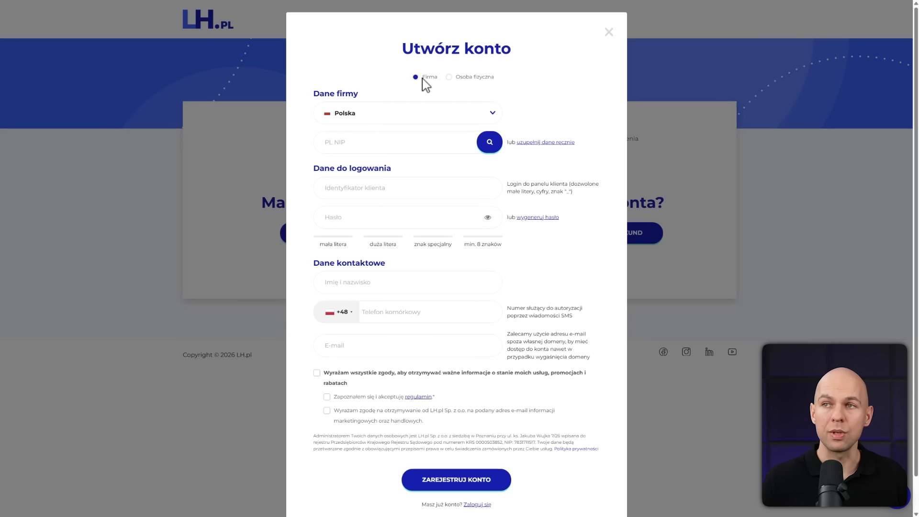
{"action": "left_click", "coordinate": [457, 79]}
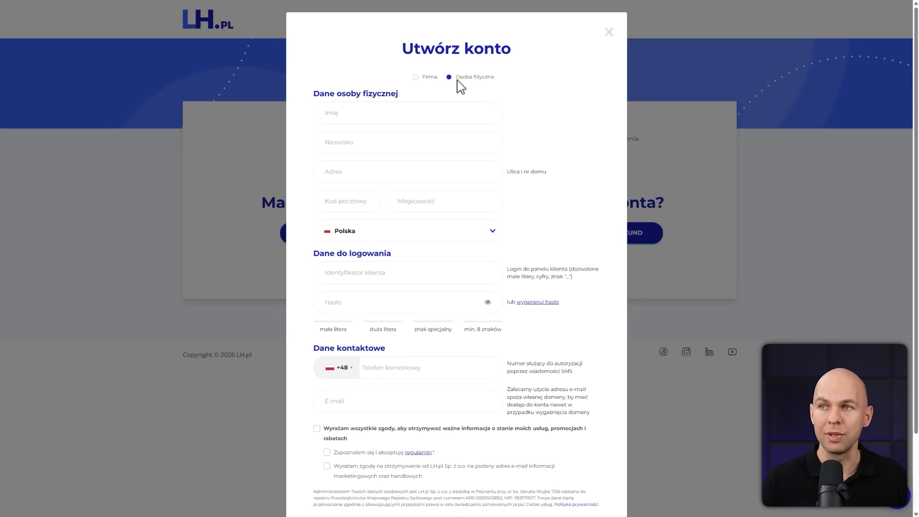
{"action": "left_click", "coordinate": [416, 78]}
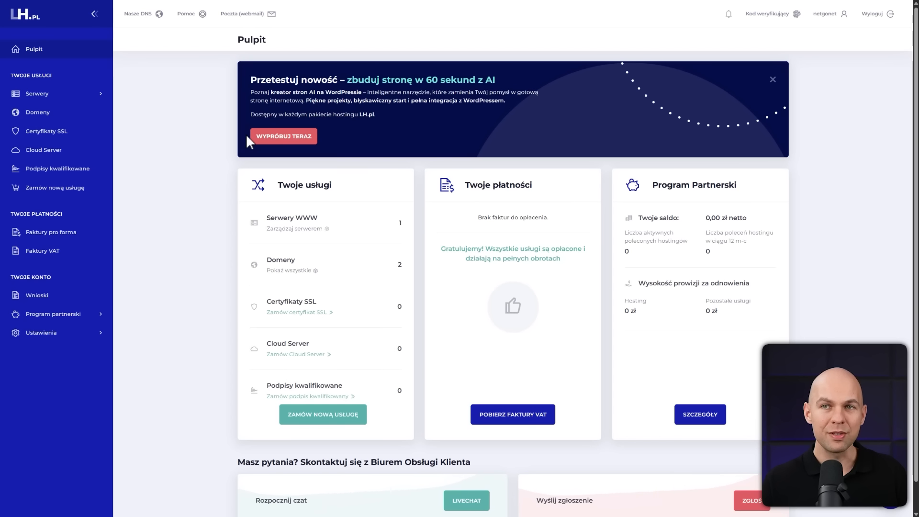
View the server's website list, then copy the domain name aistronafirmowa.pl from the registered domains
{"action": "left_click", "coordinate": [99, 96]}
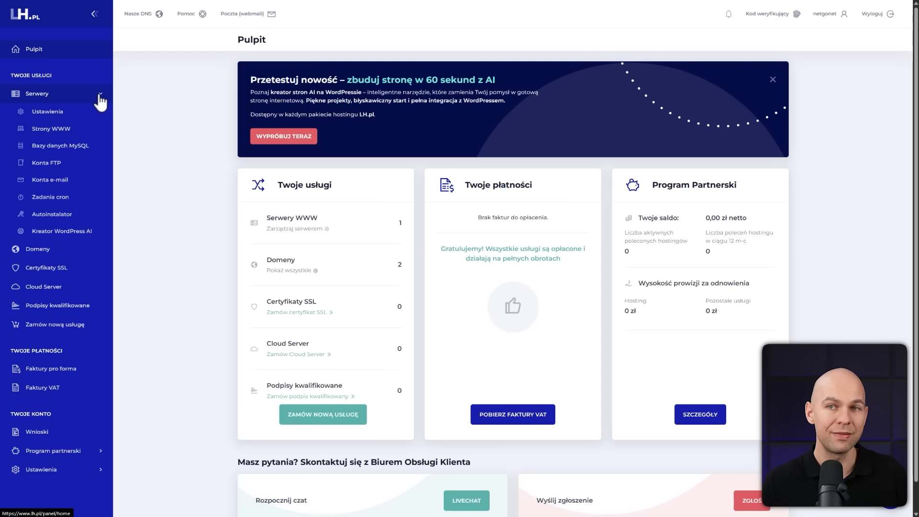
{"action": "left_click", "coordinate": [77, 129]}
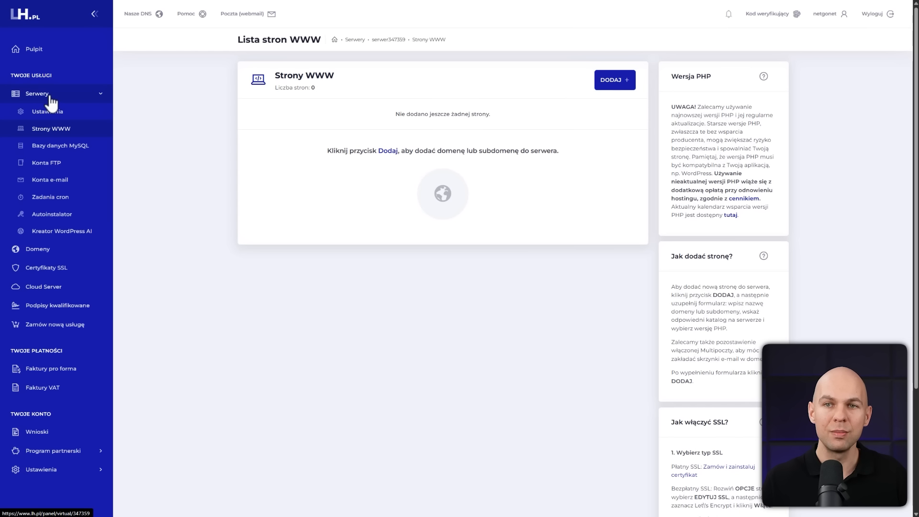
{"action": "left_click", "coordinate": [44, 256]}
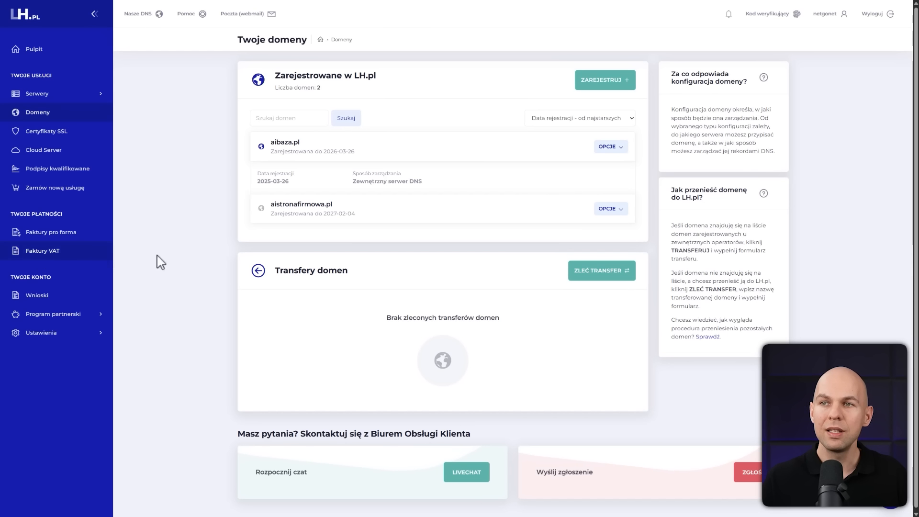
{"action": "left_click_drag", "start_coordinate": [333, 204], "coordinate": [271, 212]}
{"action": "key", "text": "ctrl+c"}
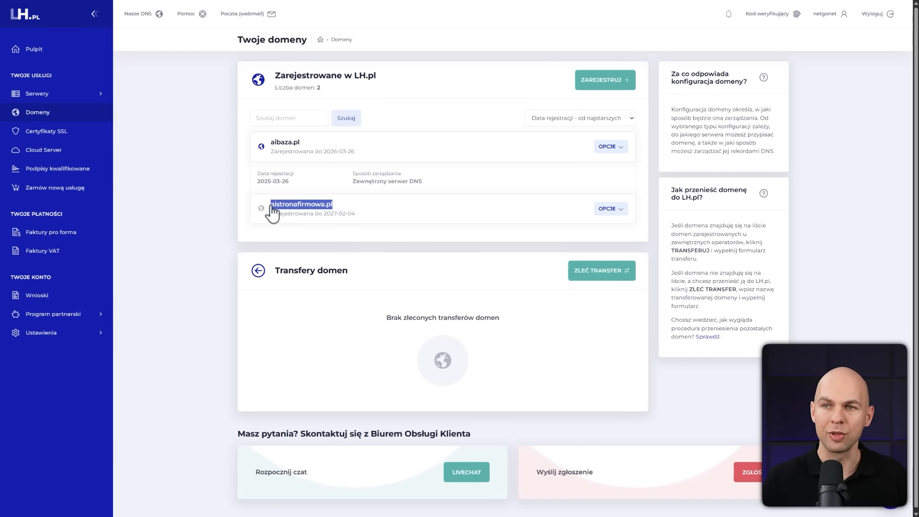
Add the domain aistronafirmowa.pl to the server as a new website, only adding the domain without installing WordPress
{"action": "left_click", "coordinate": [51, 95]}
{"action": "left_click", "coordinate": [67, 130]}
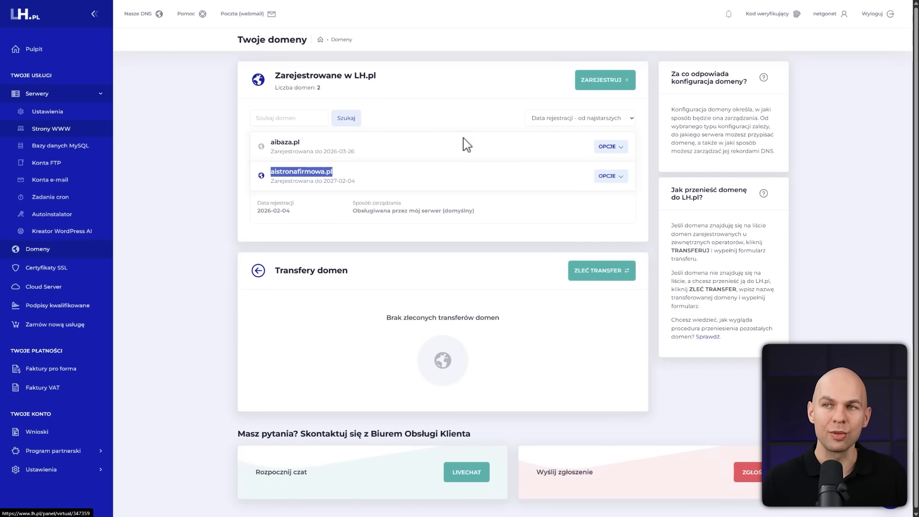
{"action": "left_click", "coordinate": [615, 81]}
{"action": "left_click", "coordinate": [413, 176]}
{"action": "key", "text": "ctrl+v"}
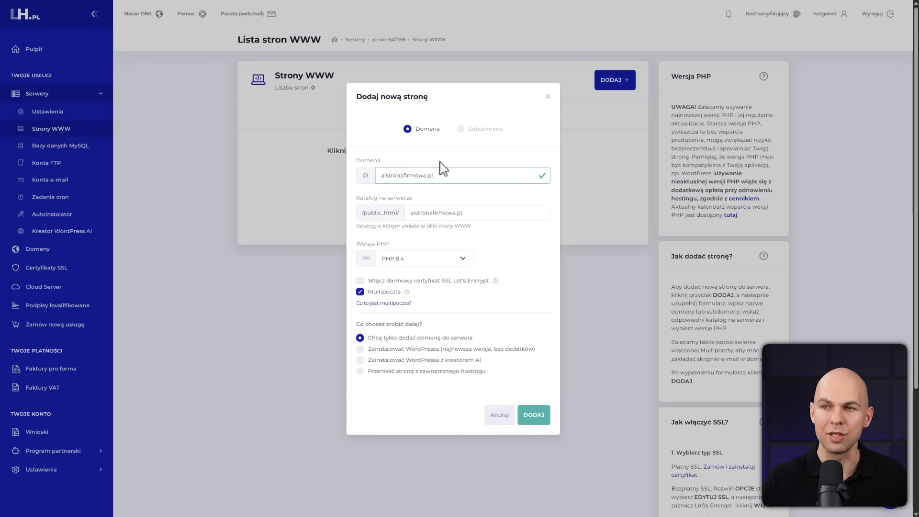
{"action": "left_click", "coordinate": [547, 422]}
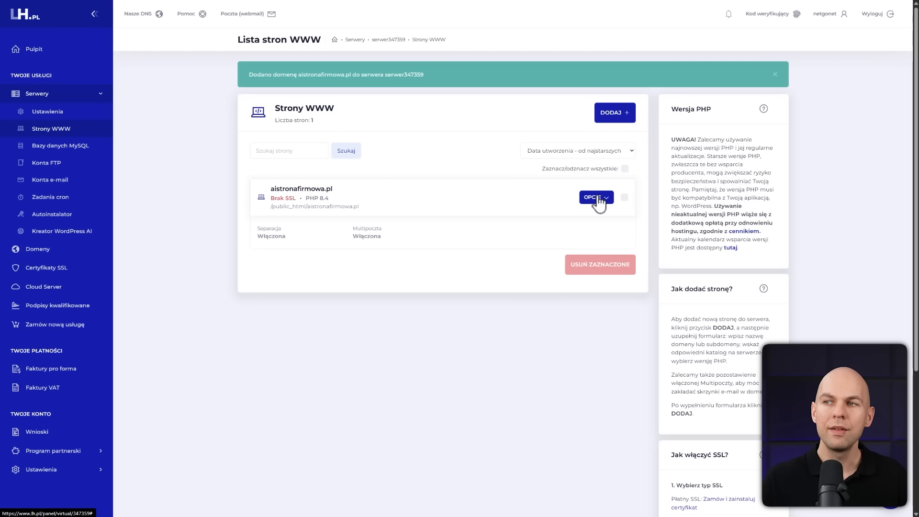
Enable the free Let's Encrypt SSL certificate for the aistronafirmowa.pl website
{"action": "left_click", "coordinate": [596, 198]}
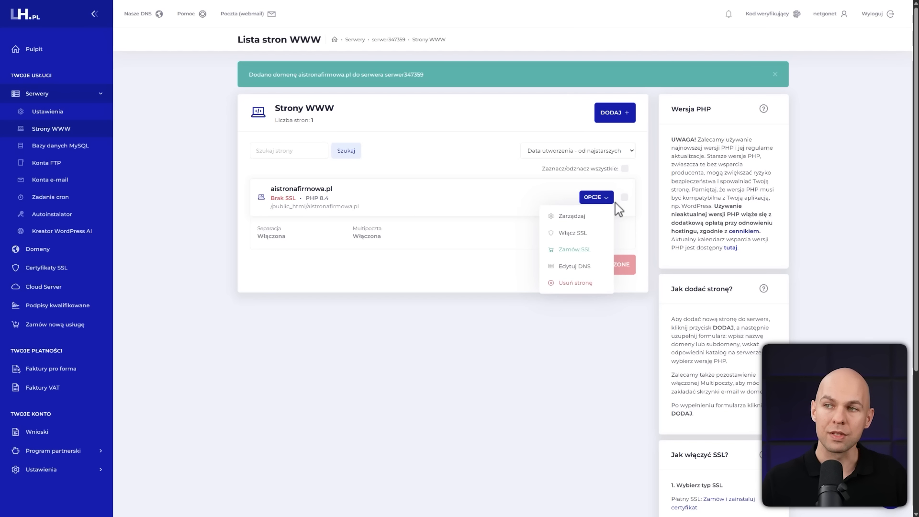
{"action": "left_click", "coordinate": [583, 239]}
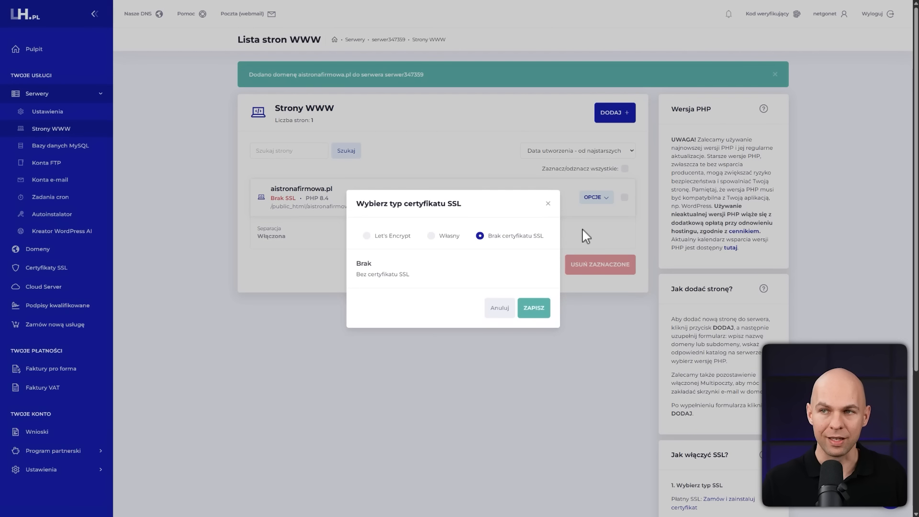
{"action": "left_click", "coordinate": [366, 236]}
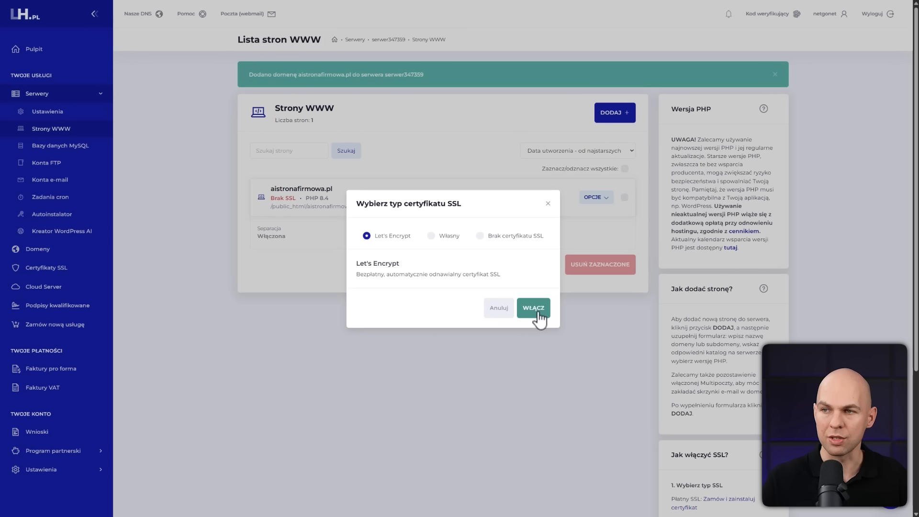
{"action": "left_click", "coordinate": [535, 308]}
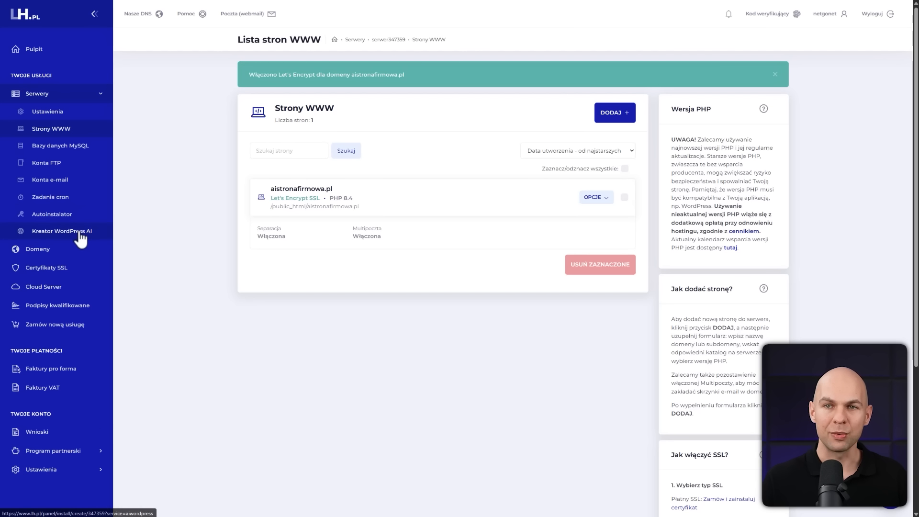
Set up the WordPress AI creator installation with WordPress (z kreatorem AI), the creator's terms accepted and aistronafirmowa.pl as the domain
{"action": "left_click", "coordinate": [74, 234]}
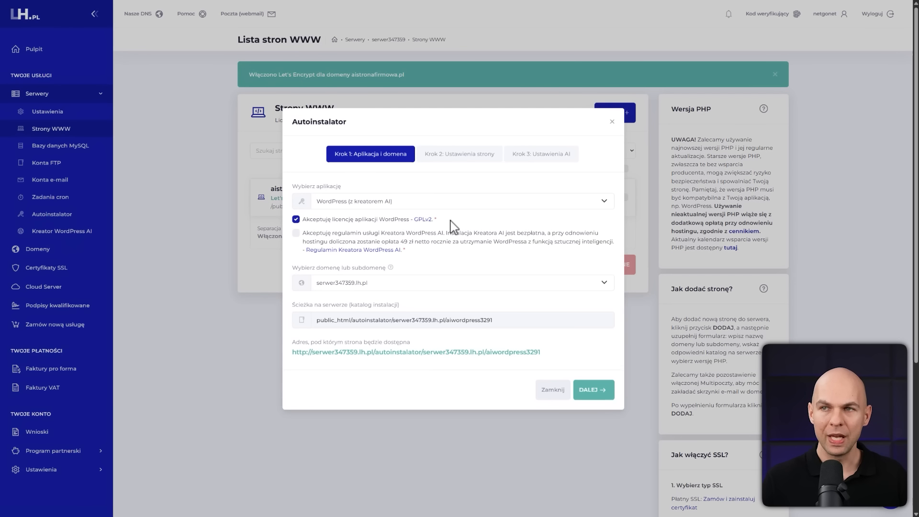
{"action": "left_click", "coordinate": [396, 207]}
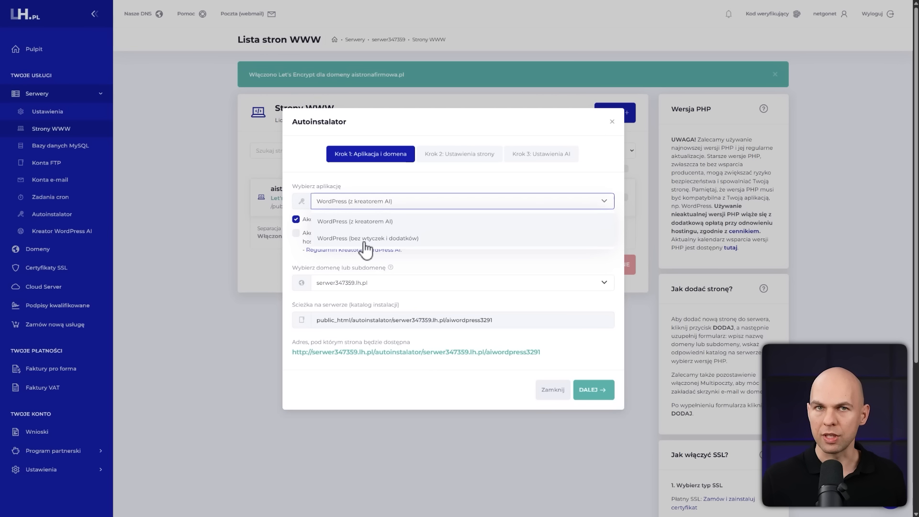
{"action": "left_click", "coordinate": [399, 223]}
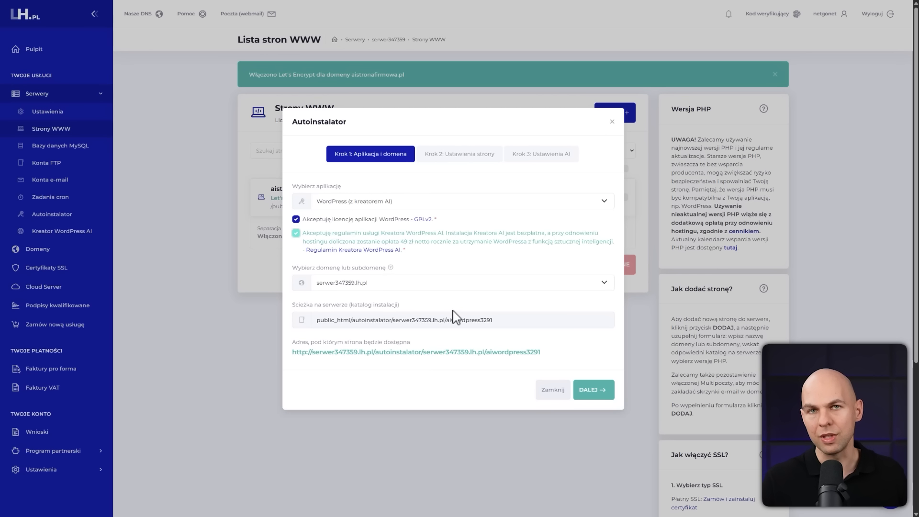
{"action": "left_click_drag", "start_coordinate": [399, 243], "coordinate": [415, 244]}
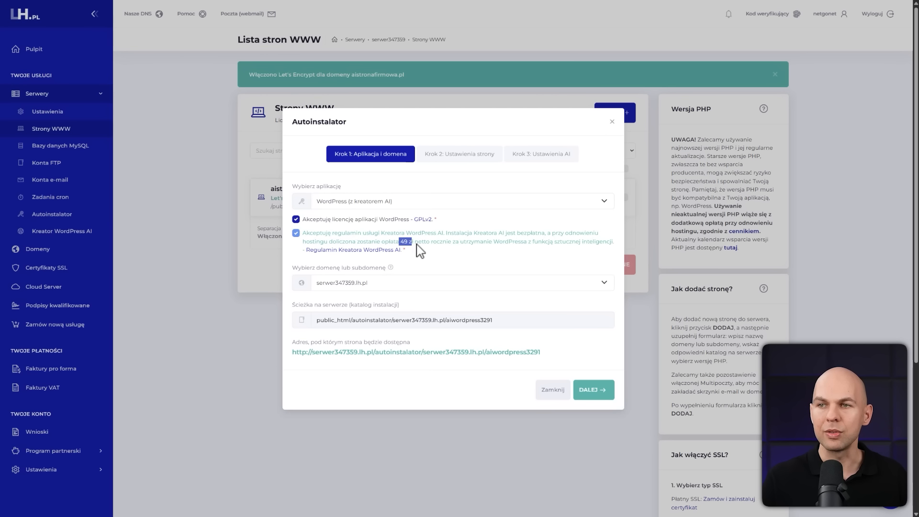
{"action": "left_click", "coordinate": [419, 247]}
{"action": "left_click", "coordinate": [383, 241]}
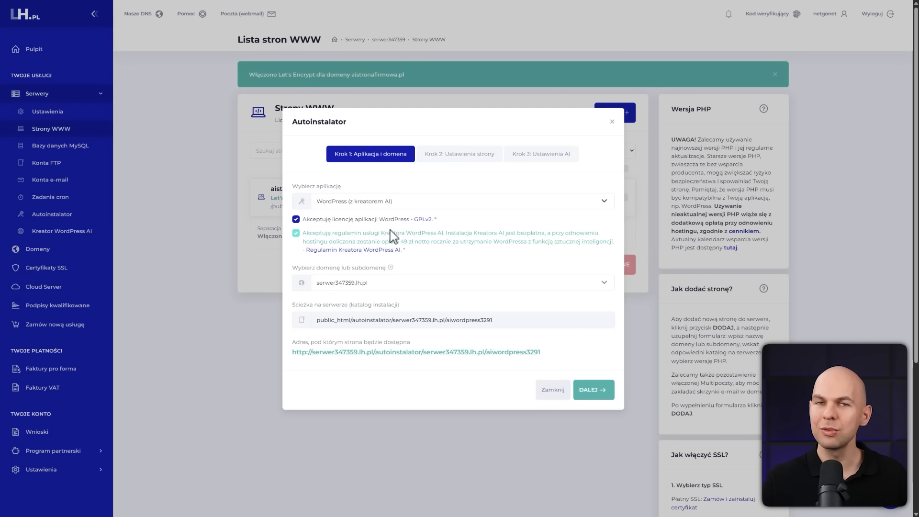
{"action": "left_click", "coordinate": [338, 285]}
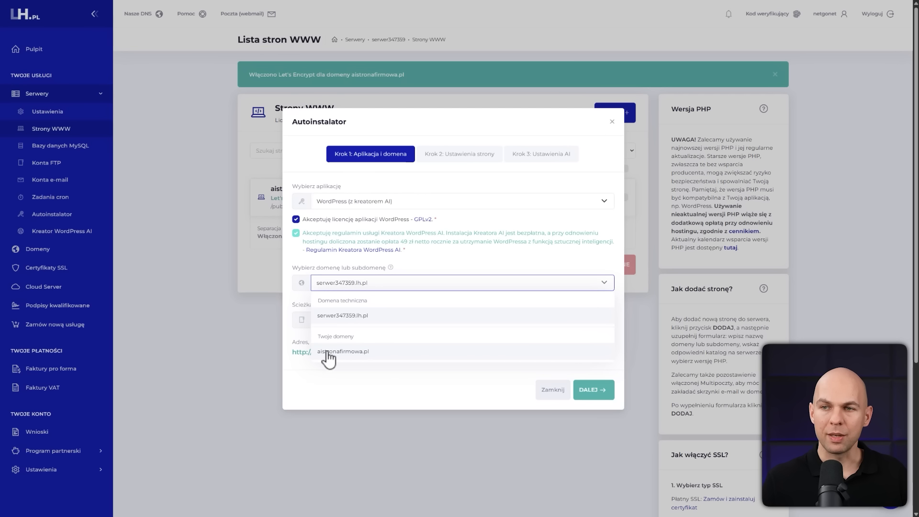
{"action": "left_click", "coordinate": [356, 359]}
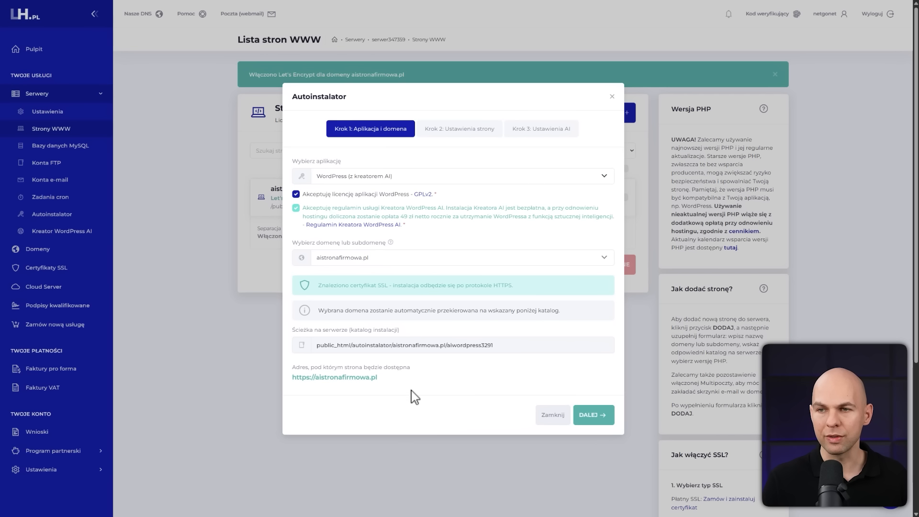
Accept the application and domain settings and title the site "Strona Firmowa", keeping the prefilled administrator login and e-mail
{"action": "left_click_drag", "start_coordinate": [378, 378], "coordinate": [280, 385]}
{"action": "left_click", "coordinate": [496, 367]}
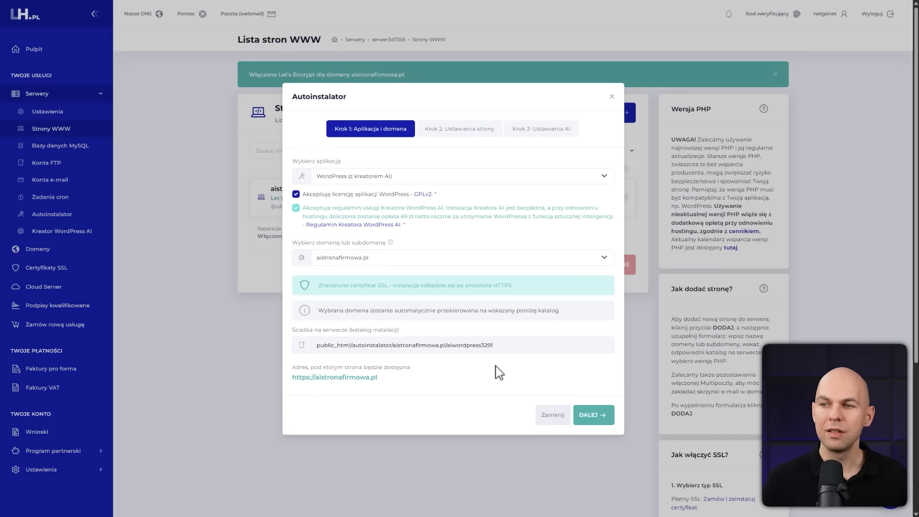
{"action": "left_click", "coordinate": [594, 416]}
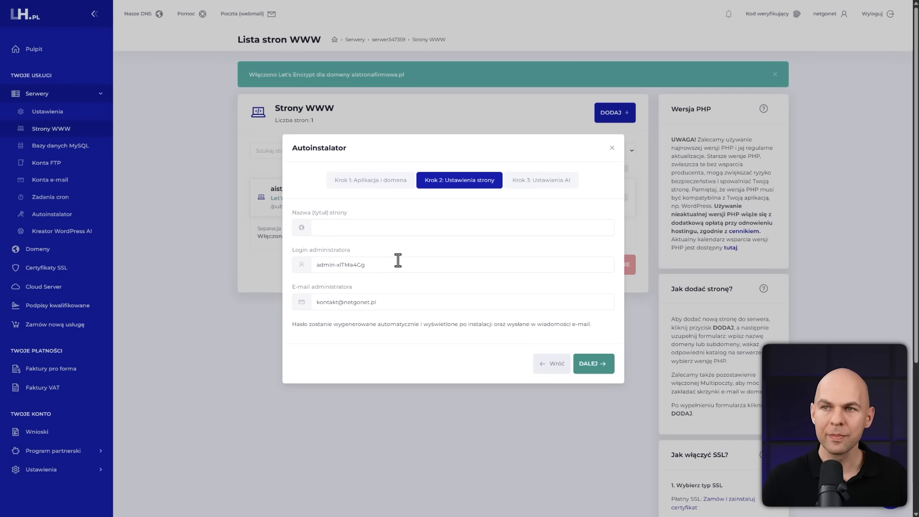
{"action": "left_click", "coordinate": [399, 225]}
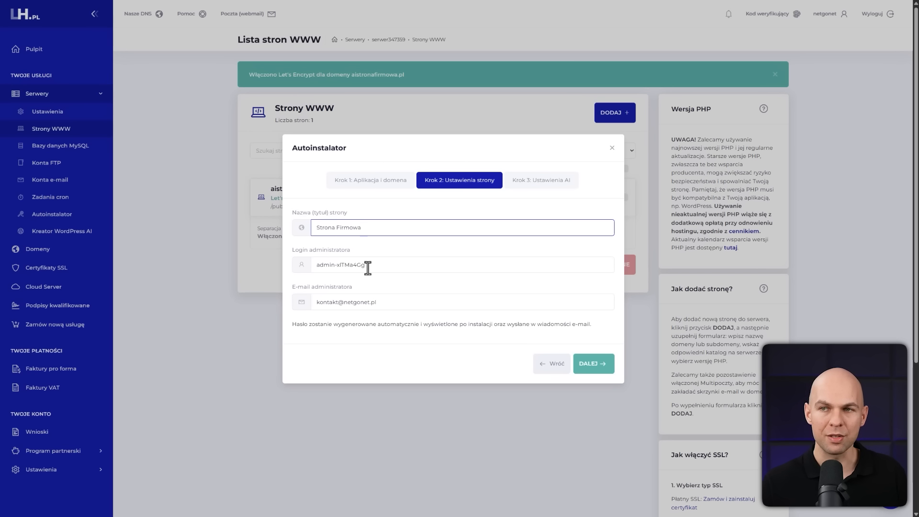
{"action": "left_click", "coordinate": [396, 305]}
{"action": "left_click", "coordinate": [408, 286]}
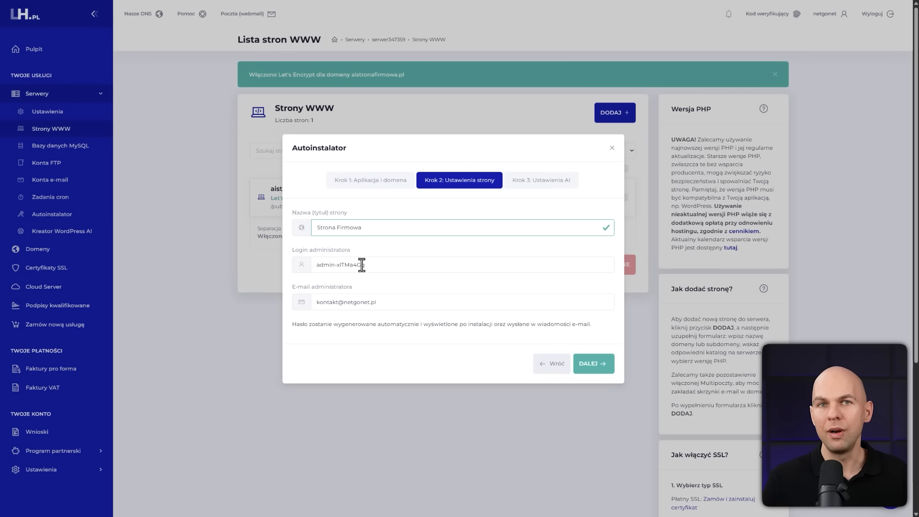
Continue to the installer's AI settings and set the site's purpose to Strona firmowa
{"action": "left_click", "coordinate": [594, 367]}
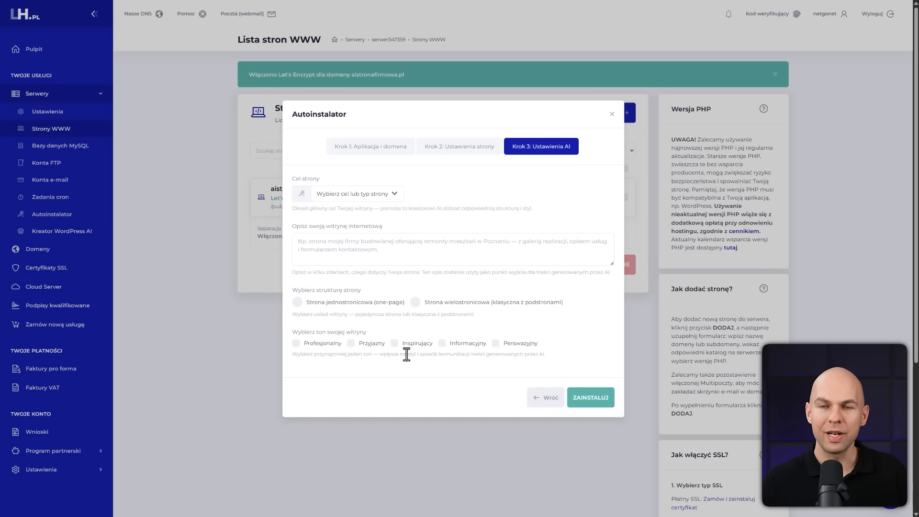
{"action": "left_click", "coordinate": [391, 200]}
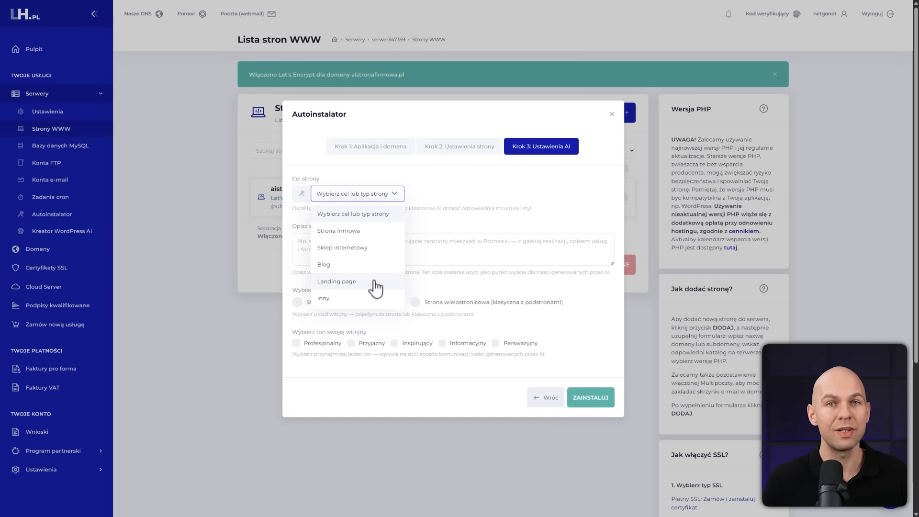
{"action": "left_click", "coordinate": [348, 232]}
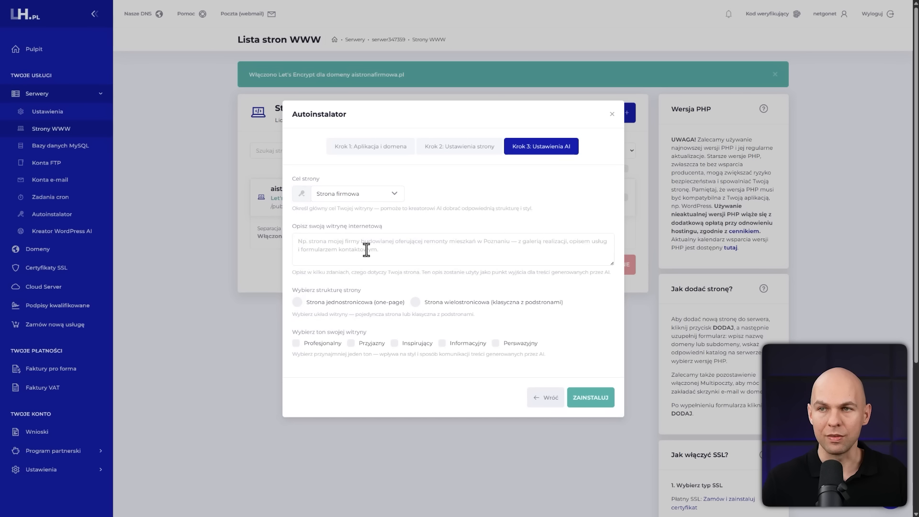
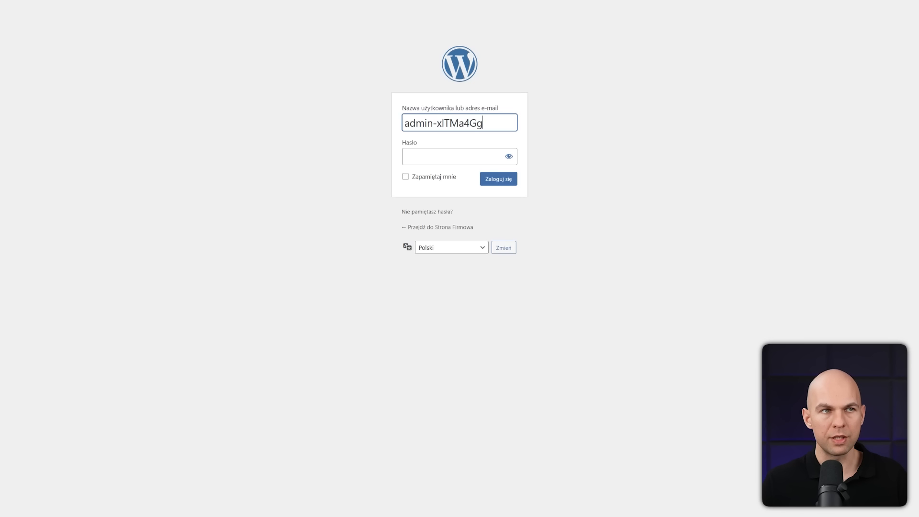
Enter the administrator password on the WordPress login form and log in
{"action": "key", "text": "alt+Tab"}
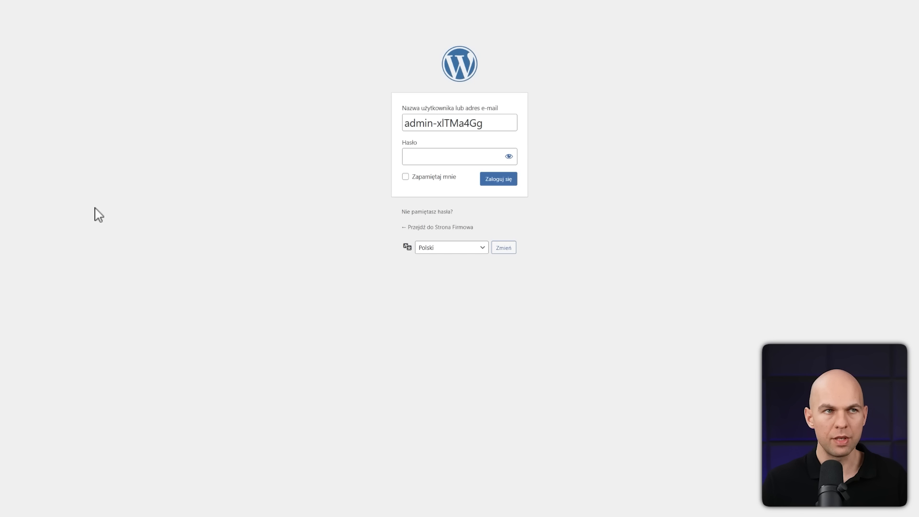
{"action": "left_click", "coordinate": [440, 156]}
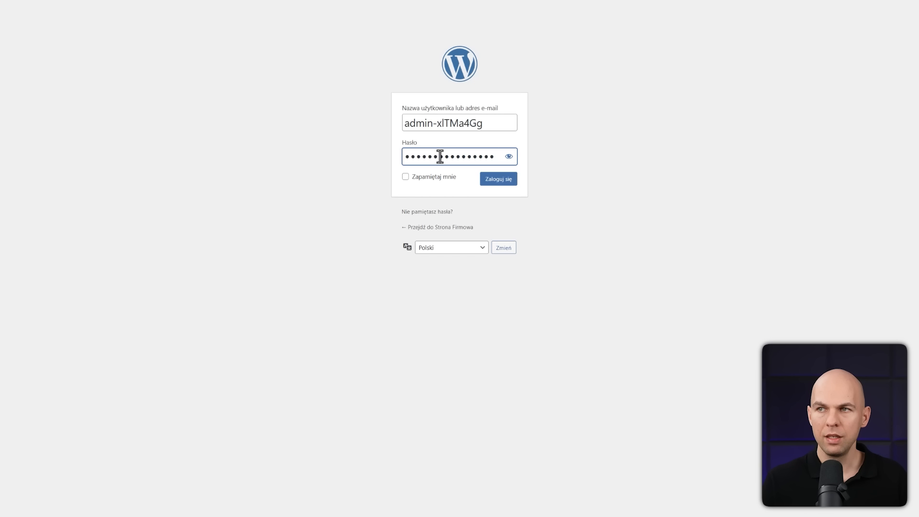
{"action": "left_click", "coordinate": [501, 185]}
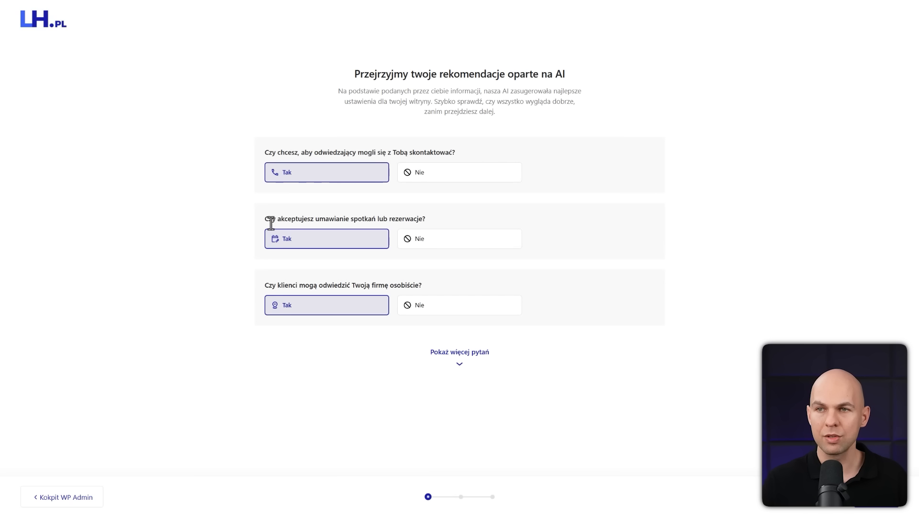
Answer Nie to accepting appointments or bookings and to in-person customer visits, and show the remaining AI recommendation questions for review
{"action": "left_click", "coordinate": [450, 242]}
{"action": "left_click", "coordinate": [450, 309]}
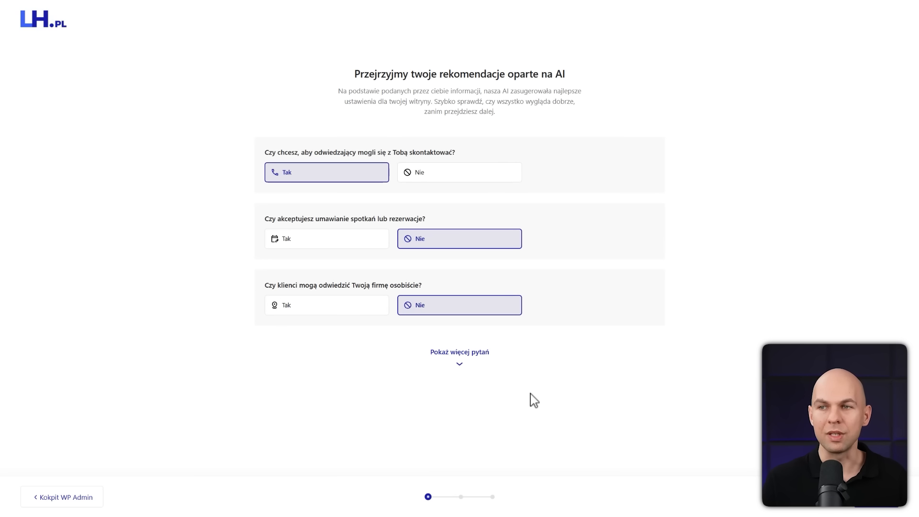
{"action": "left_click", "coordinate": [463, 360]}
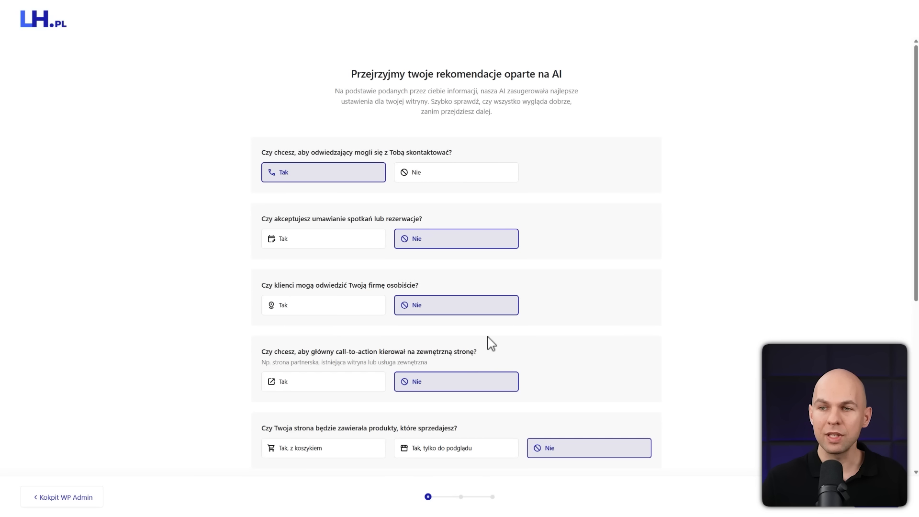
{"action": "scroll", "coordinate": [488, 344], "scroll_direction": "down", "scroll_amount": 5}
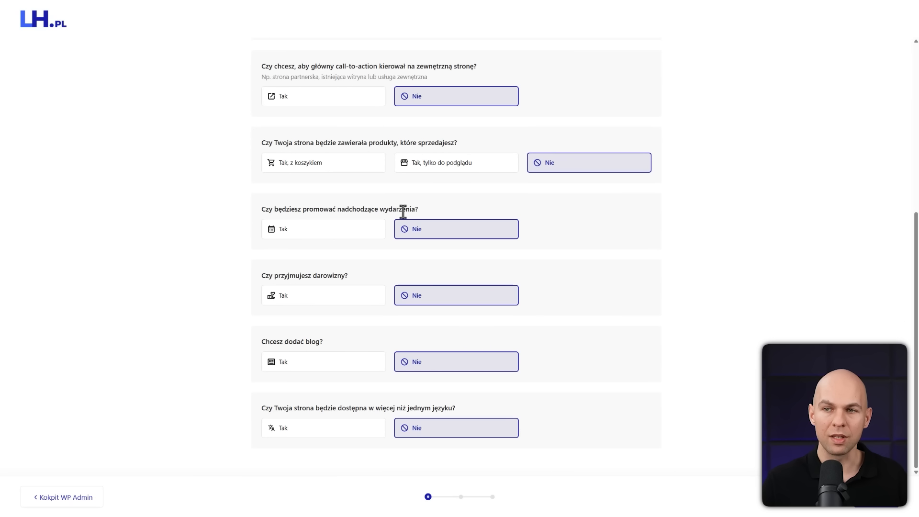
{"action": "scroll", "coordinate": [486, 375], "scroll_direction": "up", "scroll_amount": 6}
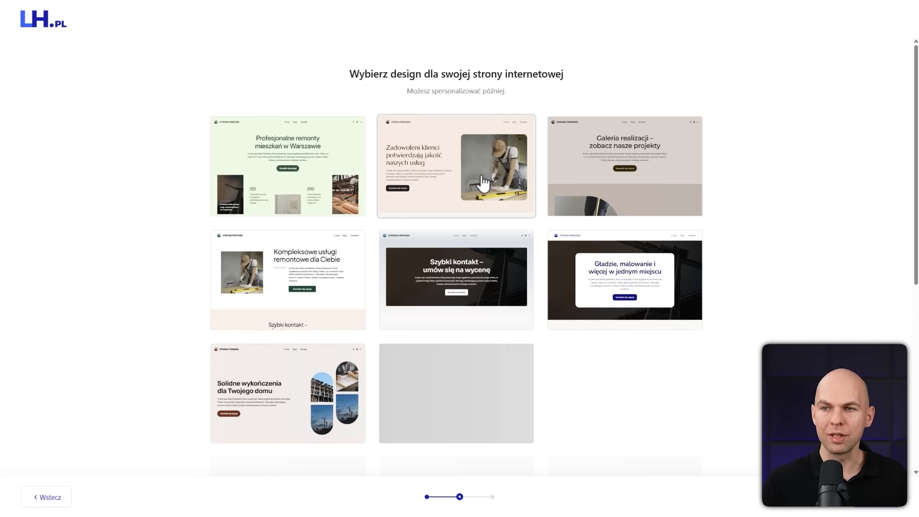
Choose the light blue website design headed "Gładzie, malowanie i więcej w jednym miejscu"
{"action": "scroll", "coordinate": [588, 300], "scroll_direction": "down", "scroll_amount": 2}
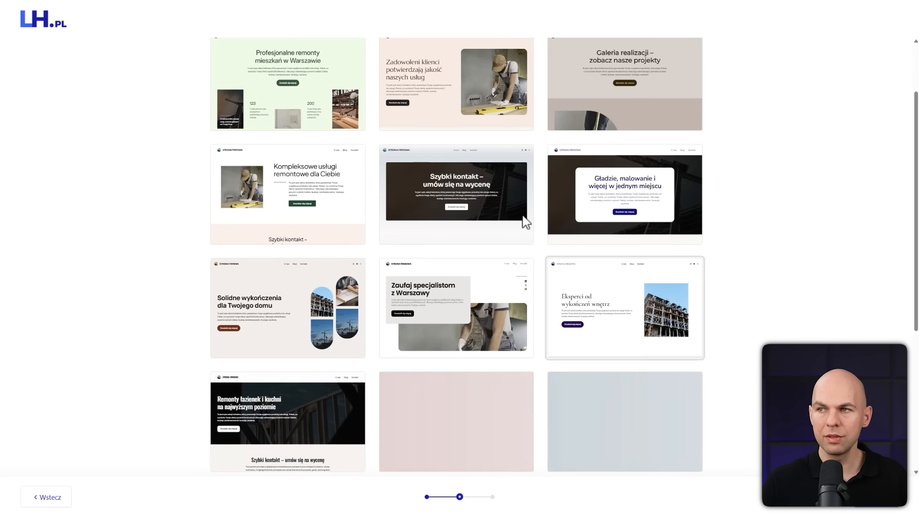
{"action": "scroll", "coordinate": [474, 201], "scroll_direction": "down", "scroll_amount": 4}
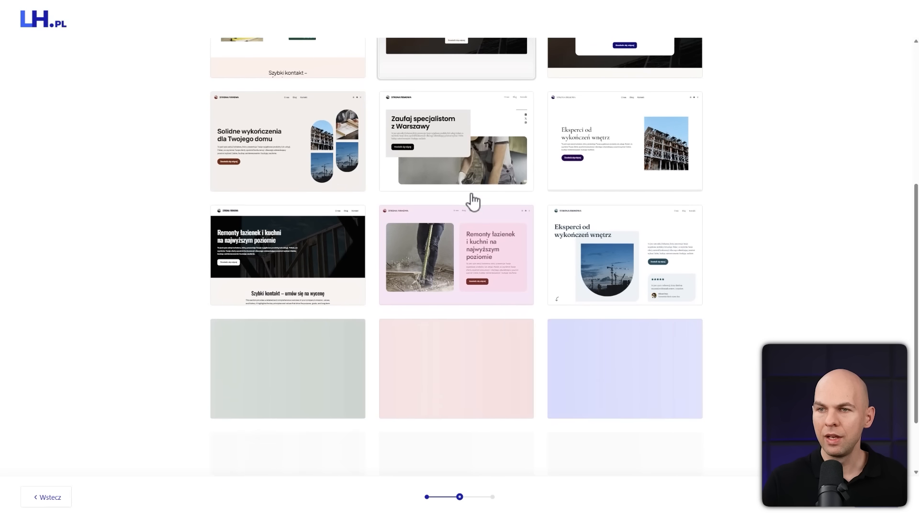
{"action": "scroll", "coordinate": [473, 202], "scroll_direction": "down", "scroll_amount": 2}
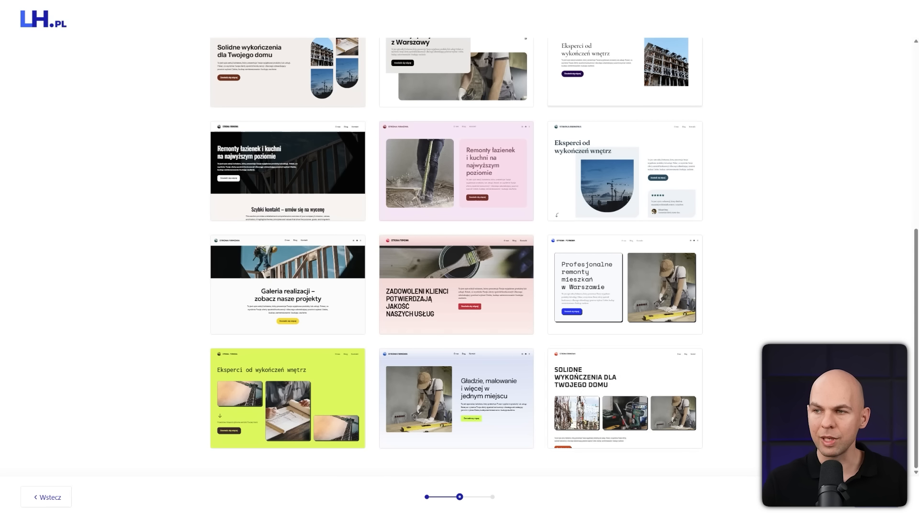
{"action": "left_click", "coordinate": [454, 408]}
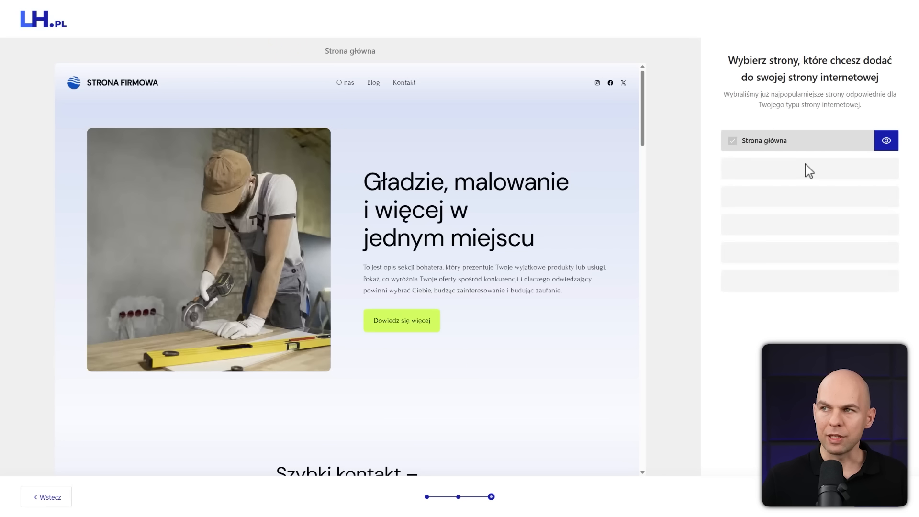
Add the O nas page to the preselected website pages, preview it, and continue to generate the site
{"action": "scroll", "coordinate": [459, 258], "scroll_direction": "down", "scroll_amount": 19}
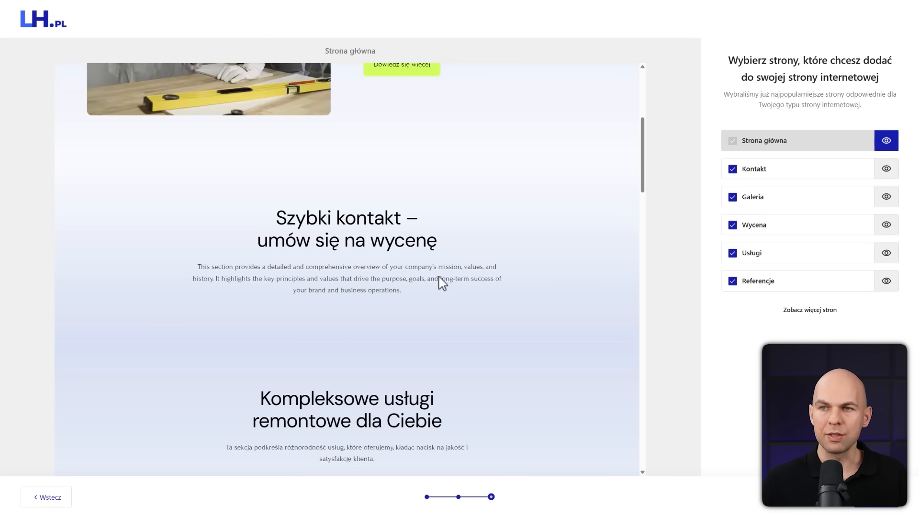
{"action": "scroll", "coordinate": [445, 330], "scroll_direction": "up", "scroll_amount": 19}
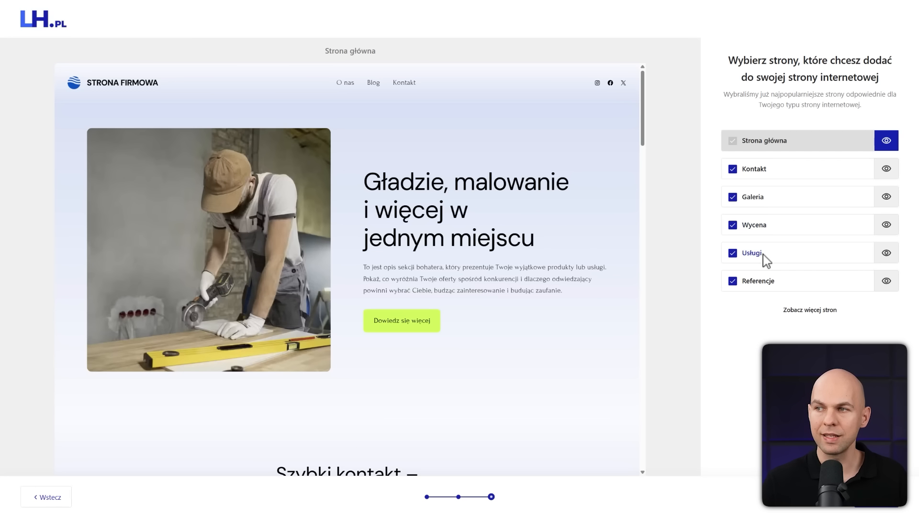
{"action": "left_click", "coordinate": [809, 311]}
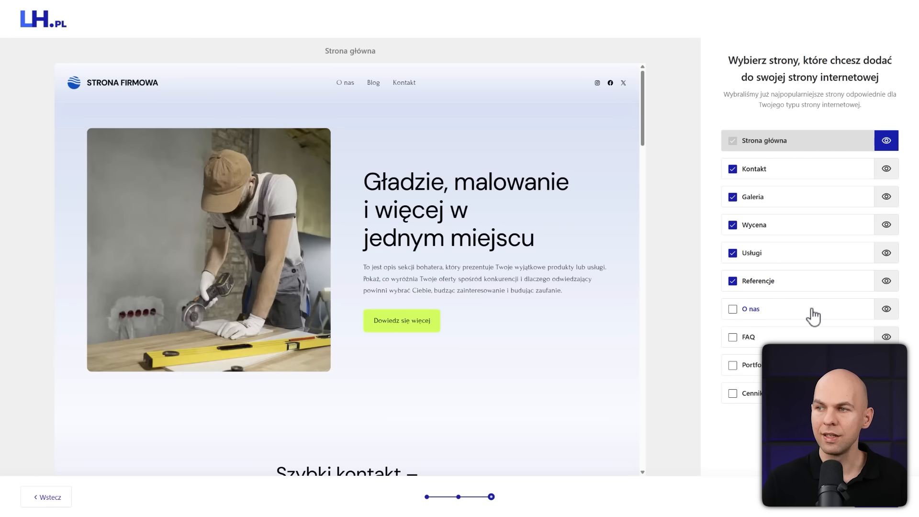
{"action": "left_click", "coordinate": [732, 311]}
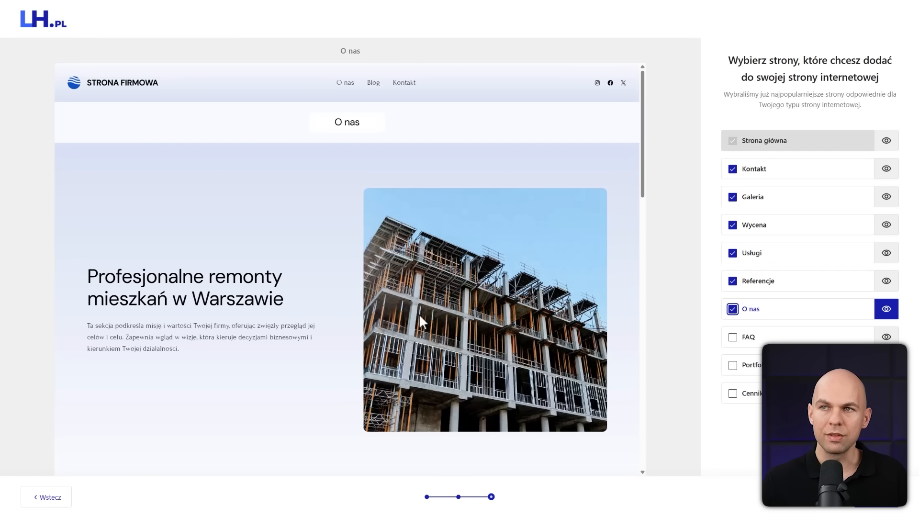
{"action": "scroll", "coordinate": [435, 362], "scroll_direction": "down", "scroll_amount": 10}
{"action": "scroll", "coordinate": [525, 389], "scroll_direction": "up", "scroll_amount": 10}
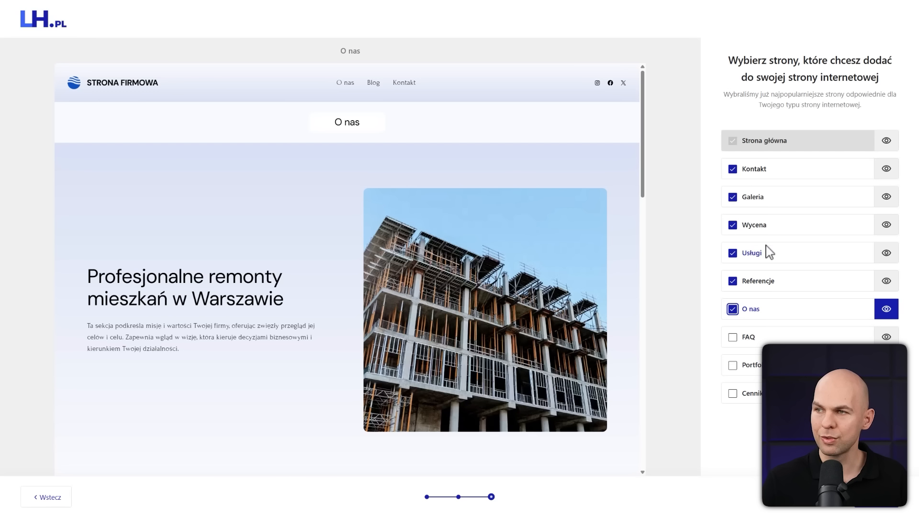
{"action": "left_click", "coordinate": [884, 497]}
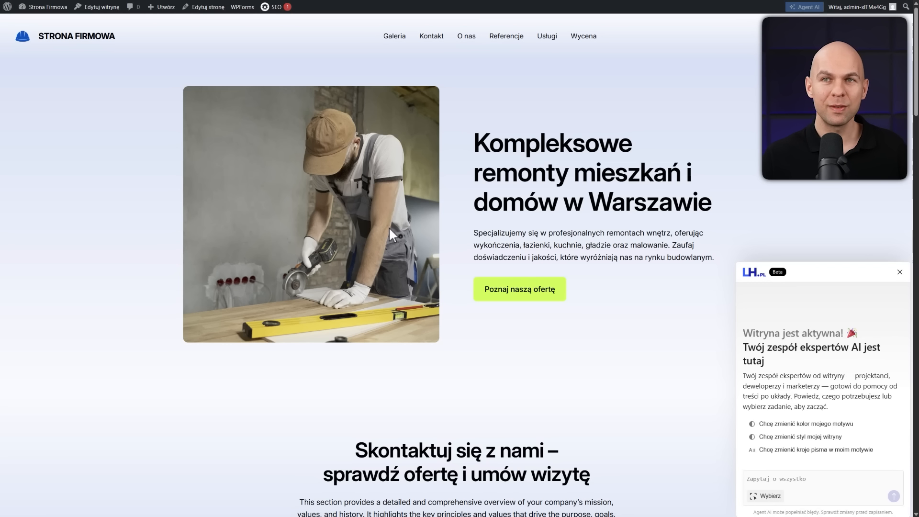
Use the AI agent to try several theme colour variants and save the white palette with blue accents
{"action": "scroll", "coordinate": [480, 257], "scroll_direction": "down", "scroll_amount": 10}
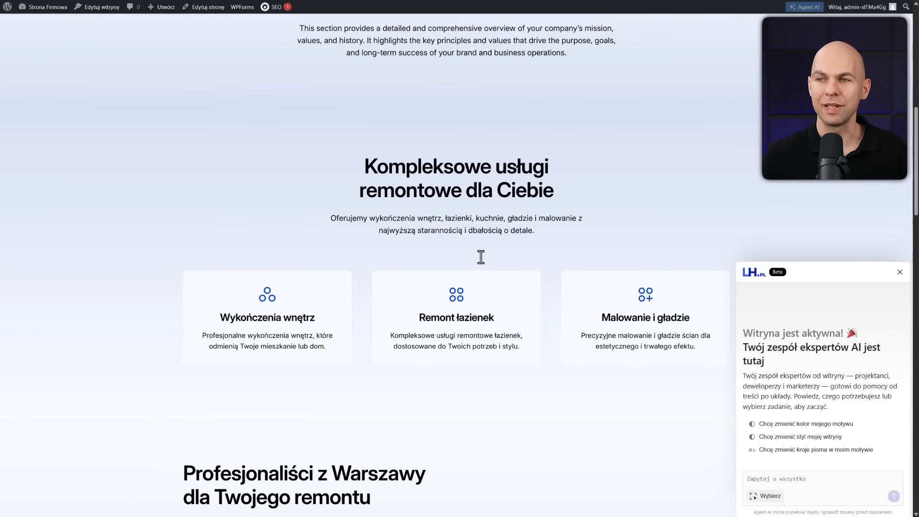
{"action": "scroll", "coordinate": [480, 257], "scroll_direction": "down", "scroll_amount": 20}
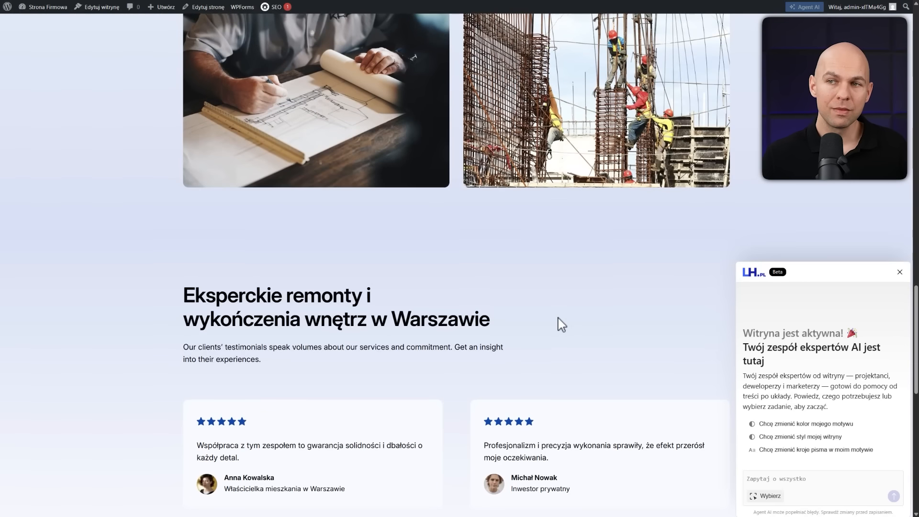
{"action": "scroll", "coordinate": [561, 325], "scroll_direction": "down", "scroll_amount": 10}
{"action": "scroll", "coordinate": [561, 325], "scroll_direction": "up", "scroll_amount": 20}
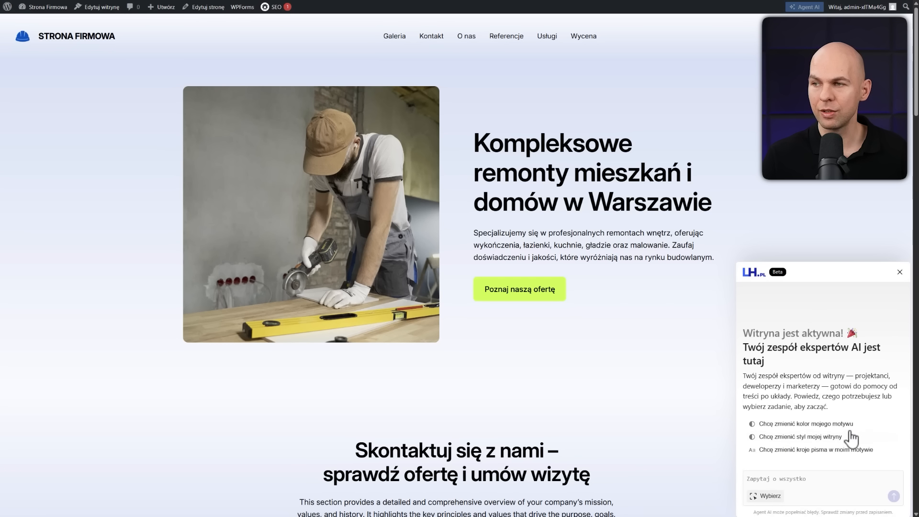
{"action": "left_click", "coordinate": [816, 424]}
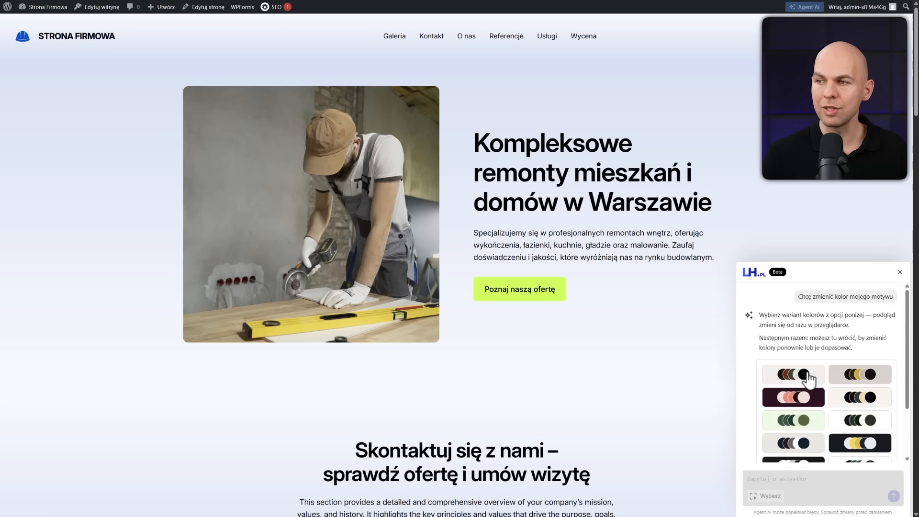
{"action": "left_click", "coordinate": [863, 427]}
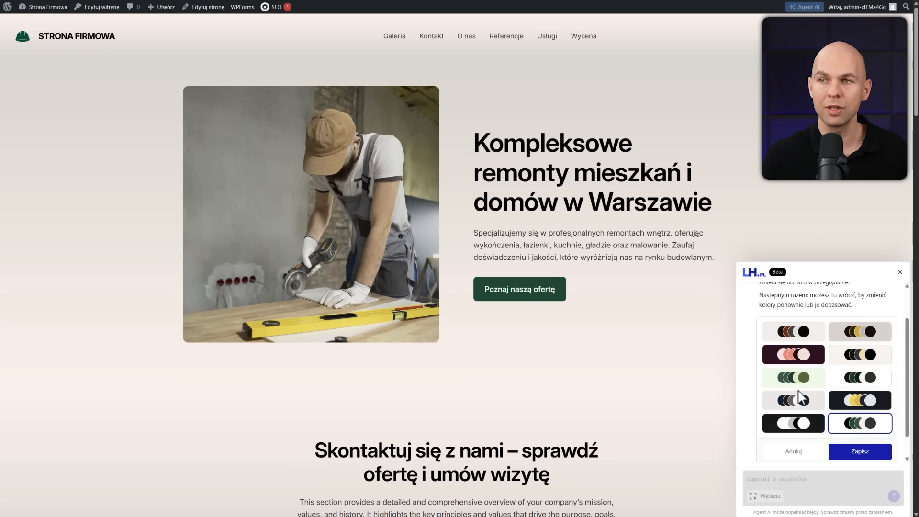
{"action": "left_click", "coordinate": [803, 405]}
{"action": "left_click", "coordinate": [798, 358]}
{"action": "left_click", "coordinate": [800, 336]}
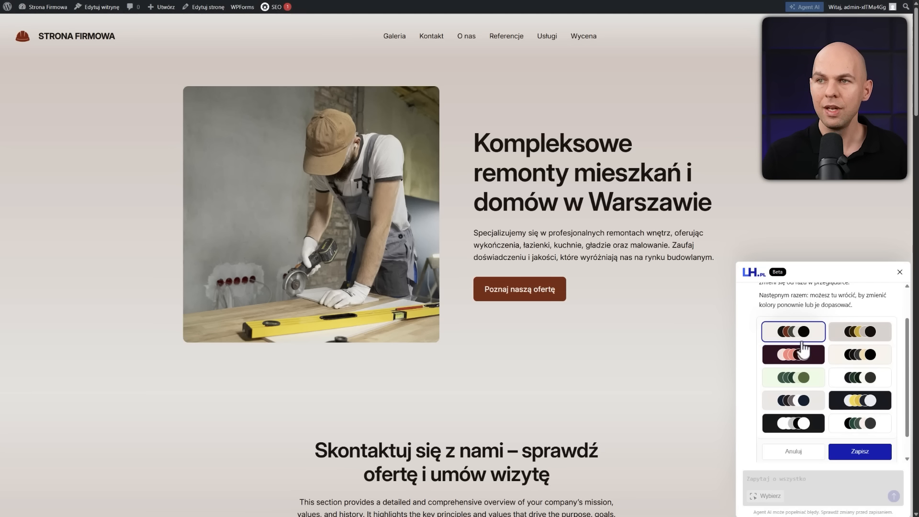
{"action": "left_click", "coordinate": [856, 357]}
{"action": "left_click", "coordinate": [867, 403]}
{"action": "left_click", "coordinate": [864, 427]}
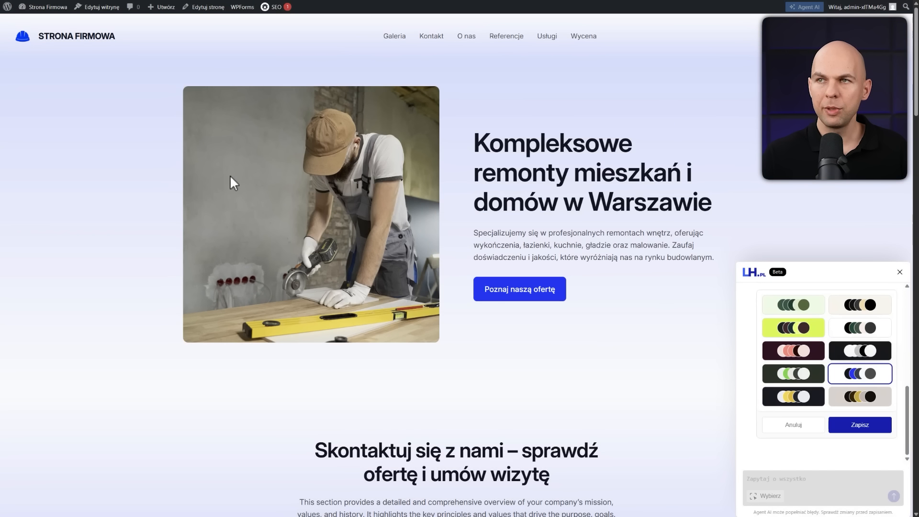
{"action": "left_click", "coordinate": [867, 433]}
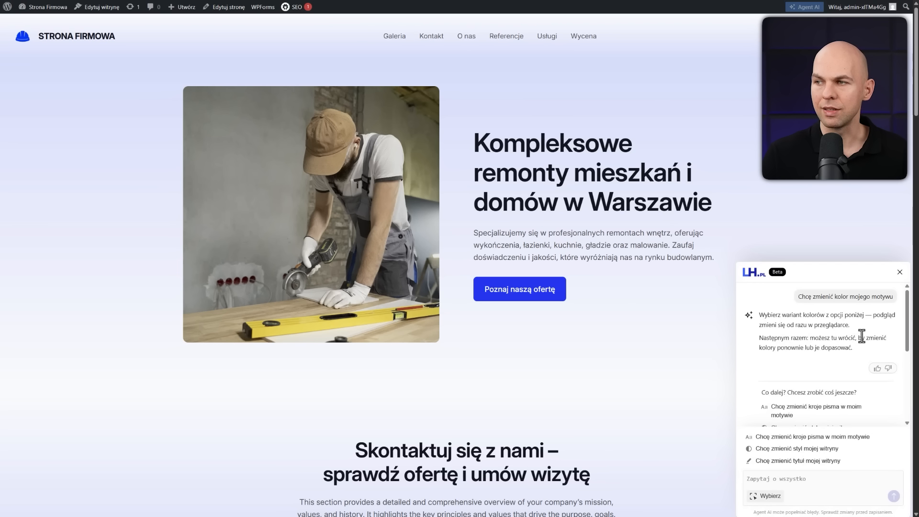
Have the AI agent expand the "Kompleksowe usługi remontowe dla Ciebie" section with the request "Rozbuduj opisy usług", and generate the texts again
{"action": "scroll", "coordinate": [642, 295], "scroll_direction": "down", "scroll_amount": 10}
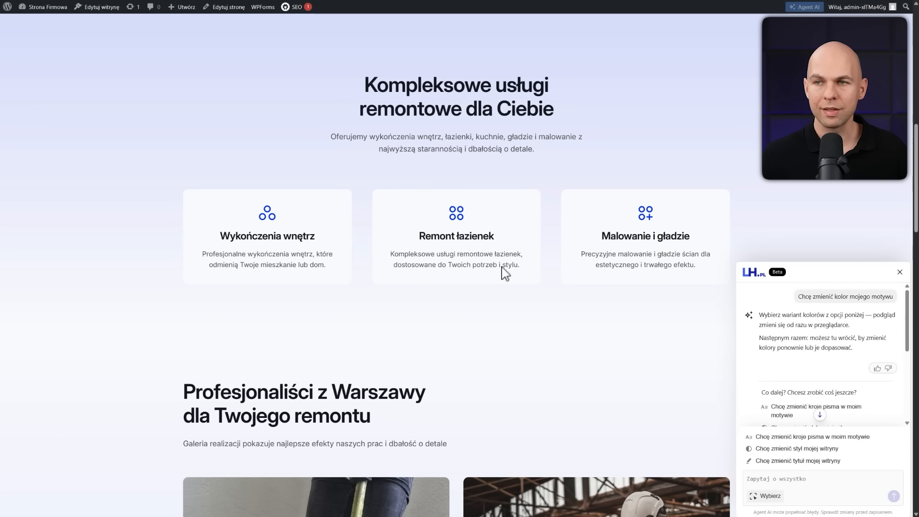
{"action": "left_click", "coordinate": [766, 495]}
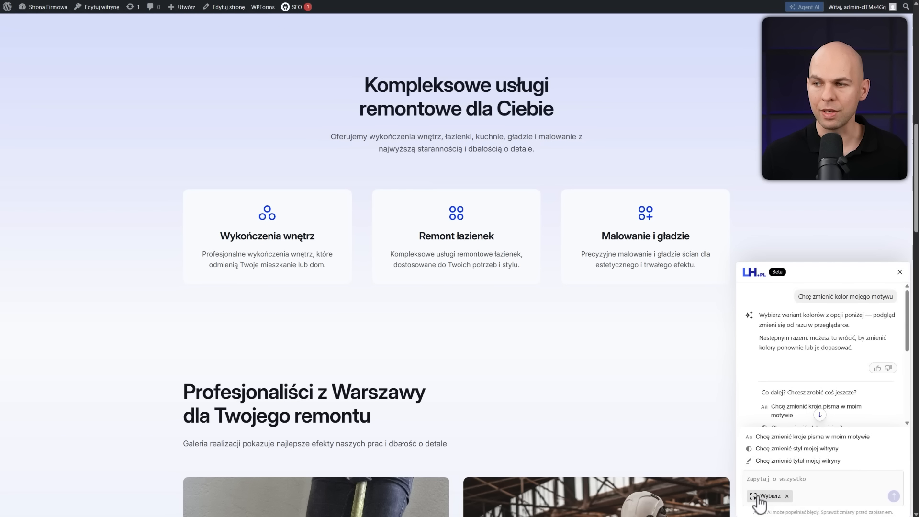
{"action": "left_click", "coordinate": [200, 157]}
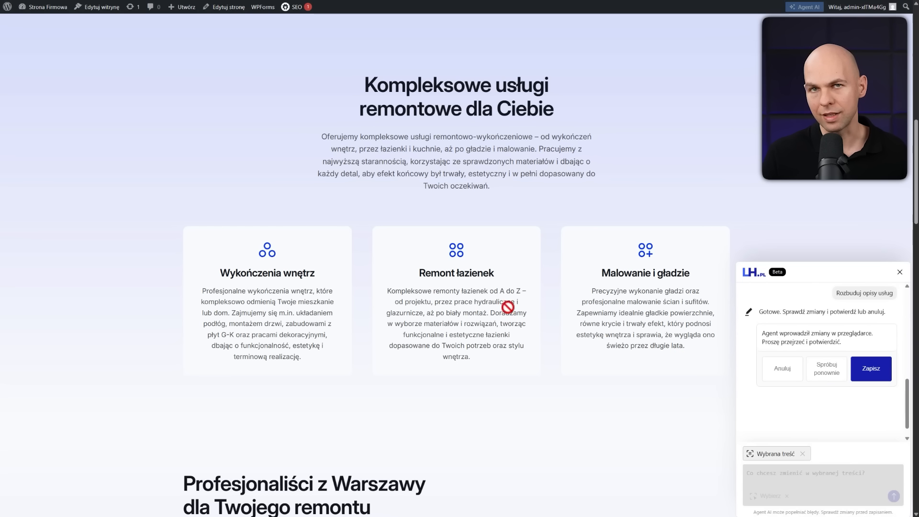
{"action": "left_click", "coordinate": [840, 373]}
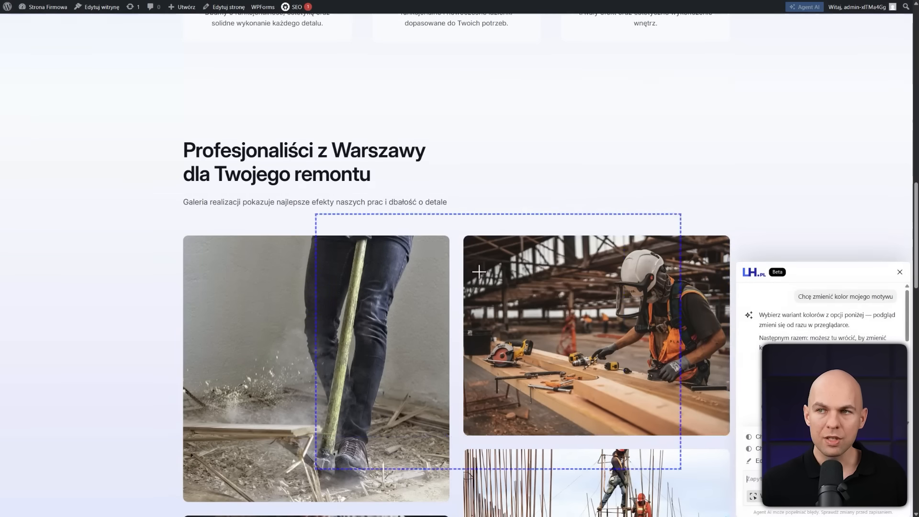
Close the AI agent chat and dismiss its help tip
{"action": "scroll", "coordinate": [460, 287], "scroll_direction": "down", "scroll_amount": 4}
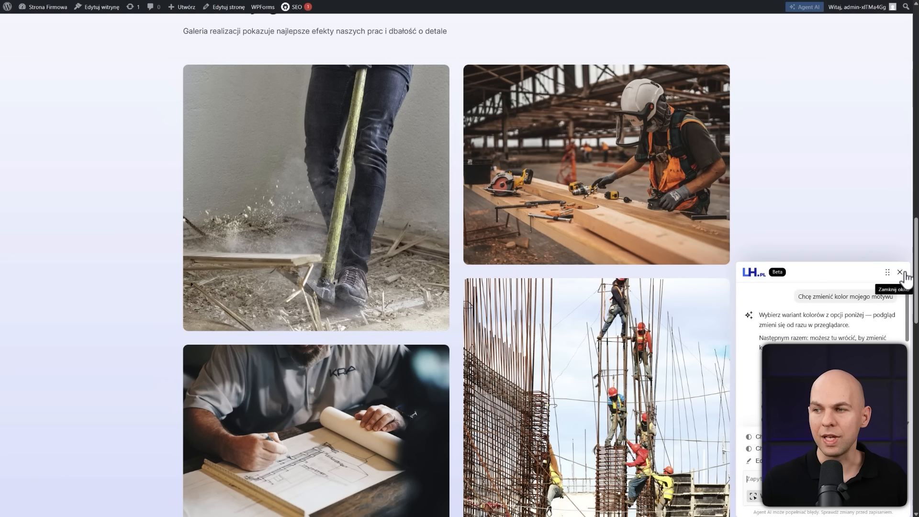
{"action": "left_click", "coordinate": [900, 272]}
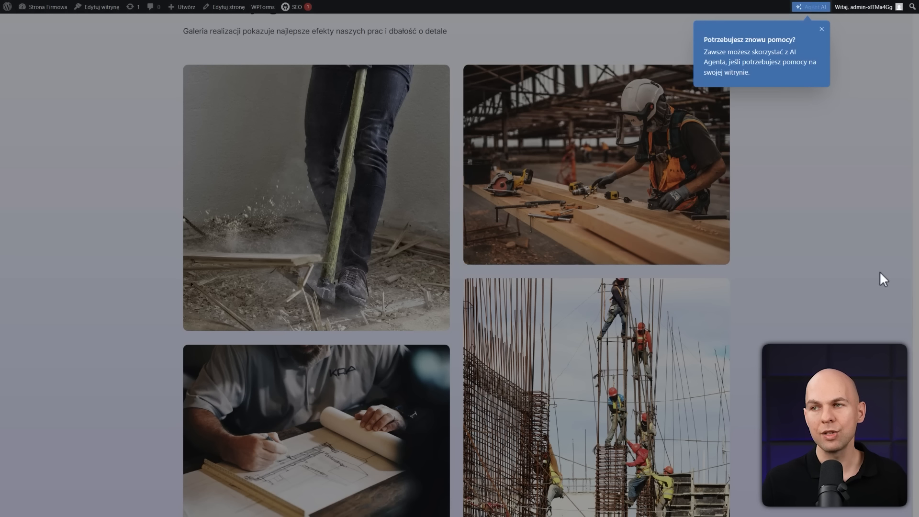
{"action": "left_click", "coordinate": [821, 29]}
Review the generated Kontakt, O nas and Referencje pages of the site
{"action": "scroll", "coordinate": [715, 313], "scroll_direction": "up", "scroll_amount": 10}
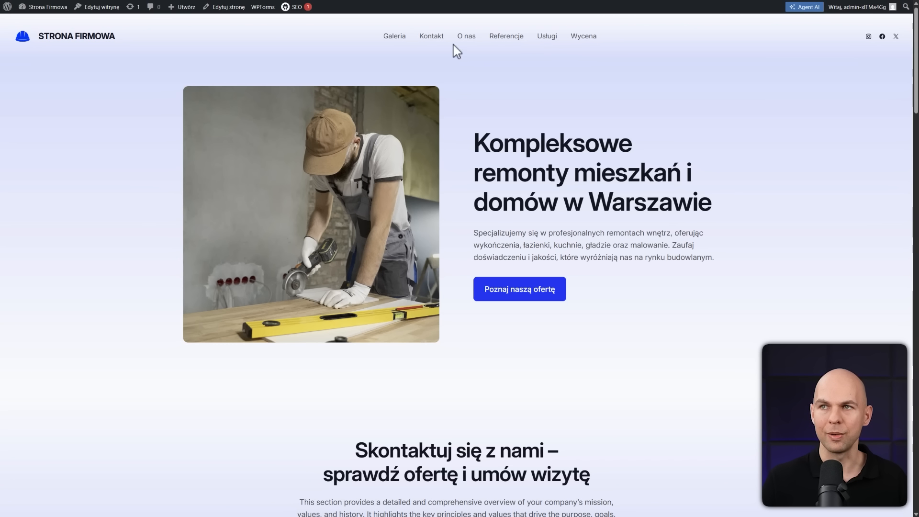
{"action": "left_click", "coordinate": [433, 39]}
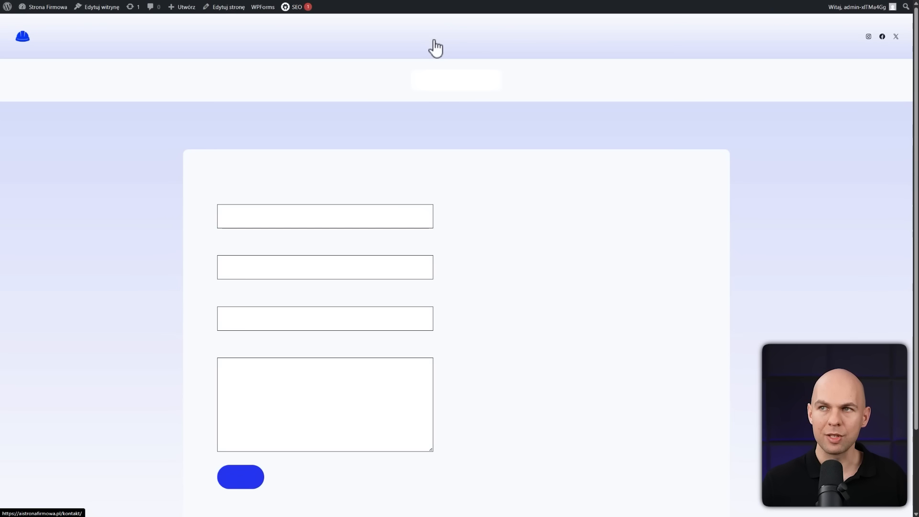
{"action": "left_click", "coordinate": [467, 39]}
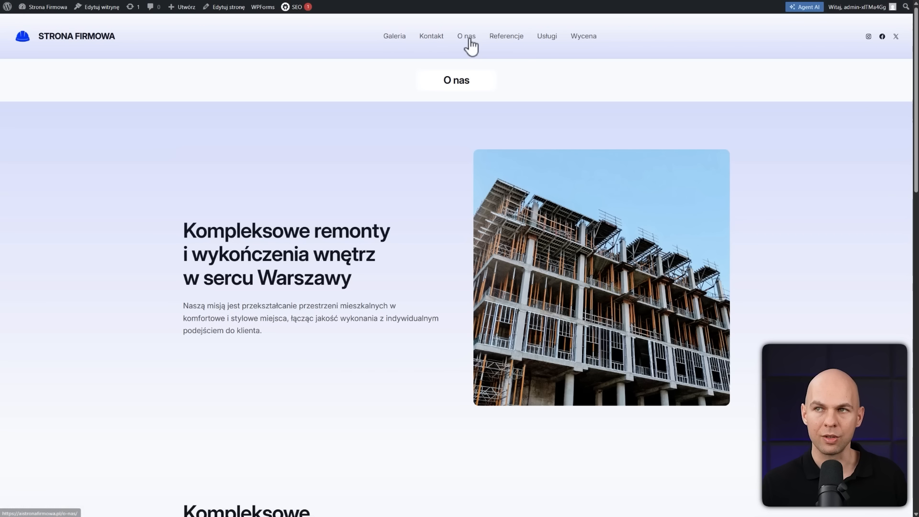
{"action": "left_click", "coordinate": [520, 39]}
{"action": "scroll", "coordinate": [472, 216], "scroll_direction": "down", "scroll_amount": 15}
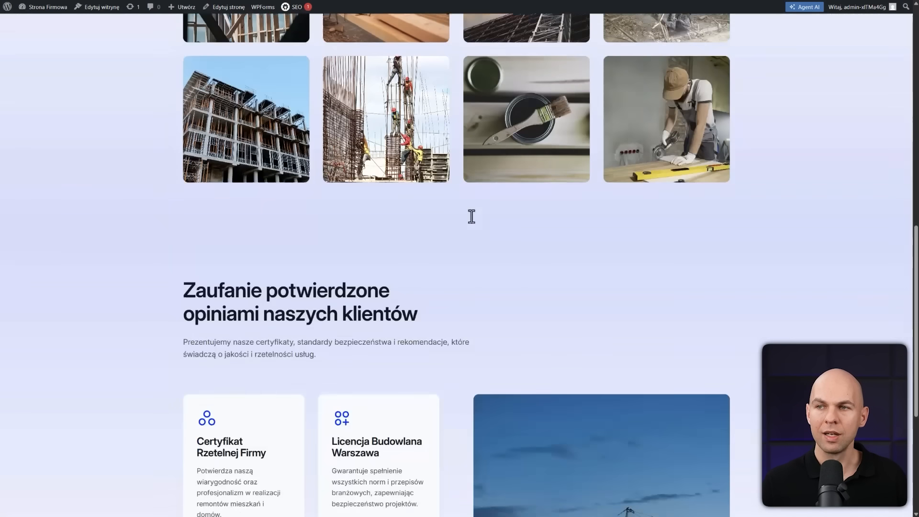
Return to the site's home page and open it for editing
{"action": "scroll", "coordinate": [581, 374], "scroll_direction": "up", "scroll_amount": 15}
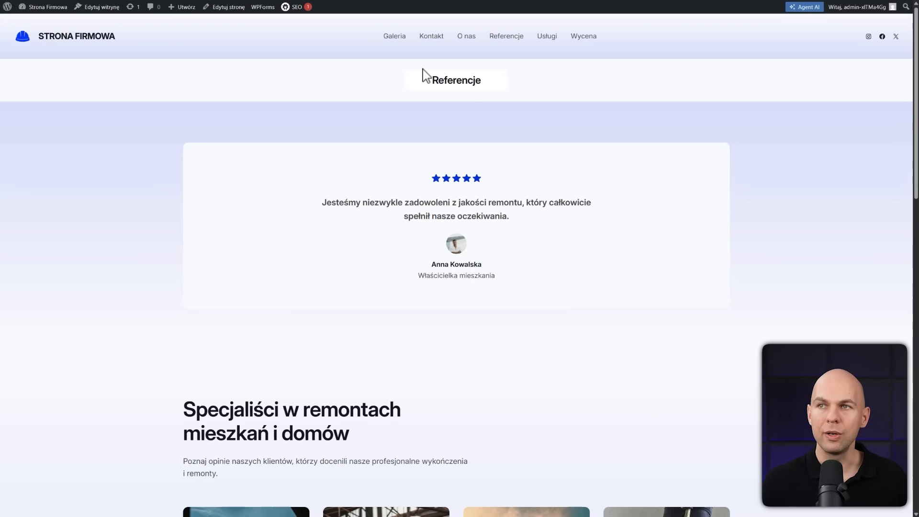
{"action": "left_click", "coordinate": [102, 43]}
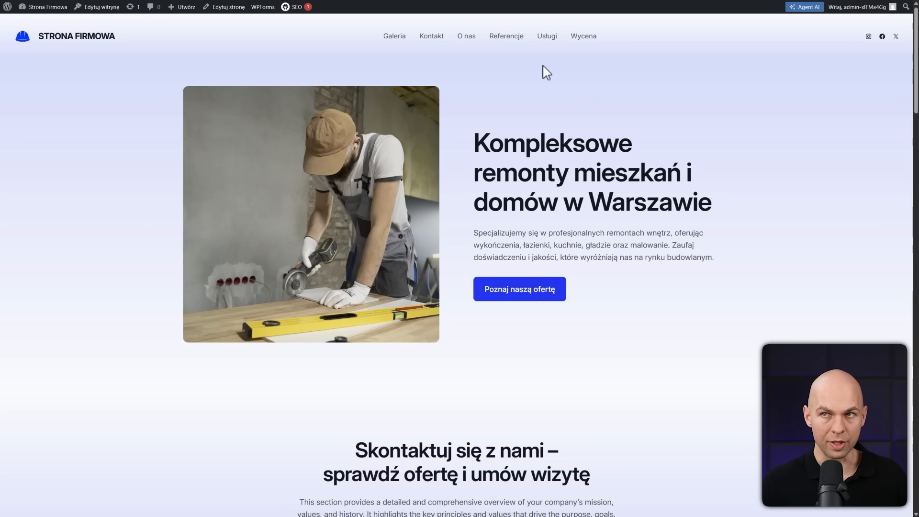
{"action": "left_click", "coordinate": [229, 9]}
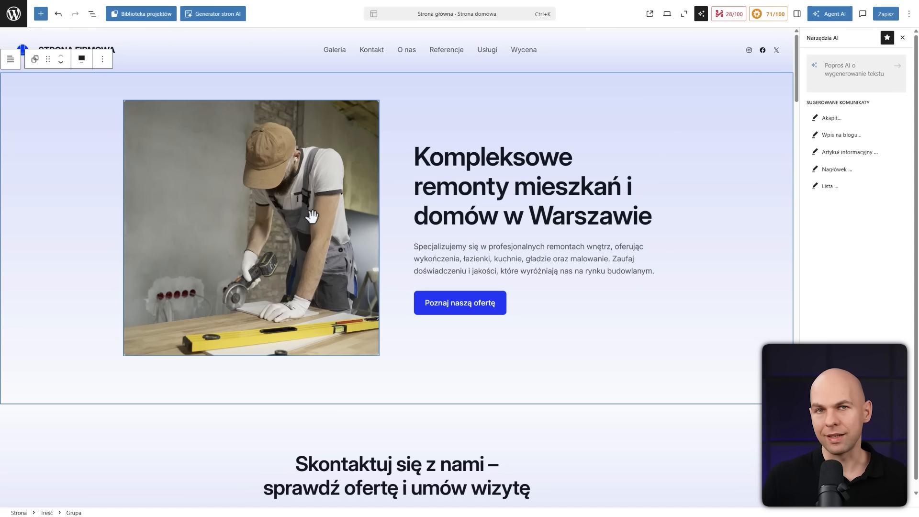
Replace the hero section's worker image with a photo uploaded from the computer, showing two renovators giving a high five
{"action": "left_click", "coordinate": [359, 206]}
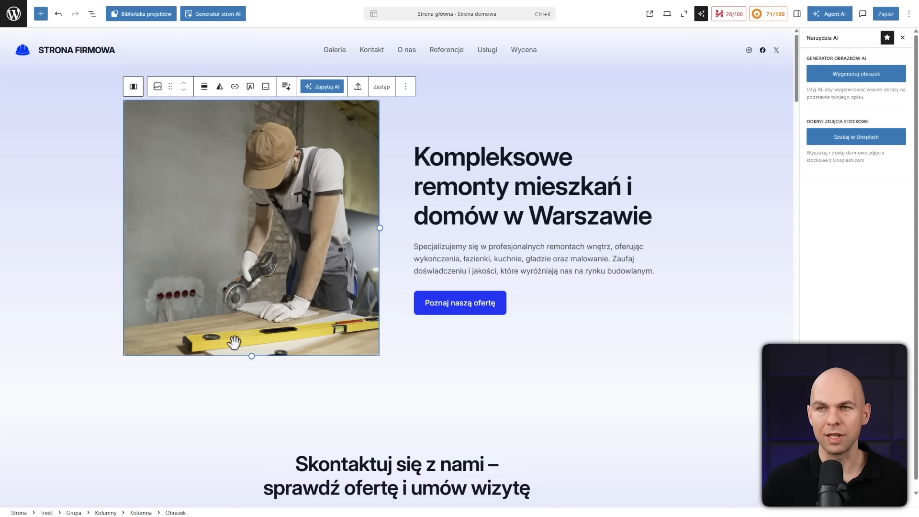
{"action": "left_click", "coordinate": [383, 89]}
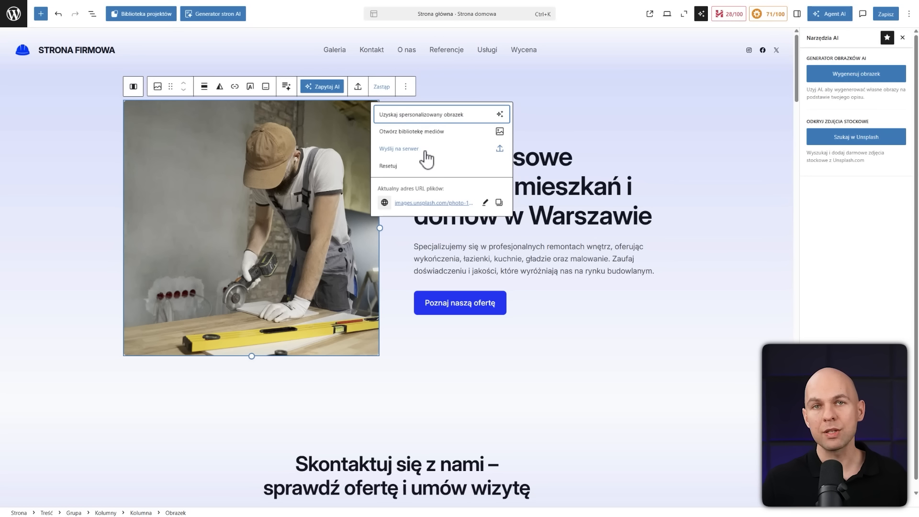
{"action": "left_click", "coordinate": [413, 158]}
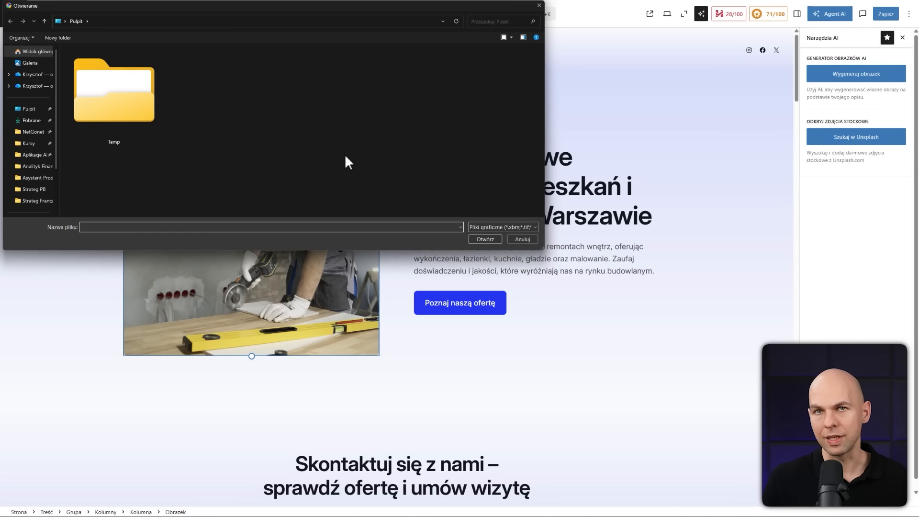
{"action": "left_click", "coordinate": [484, 239]}
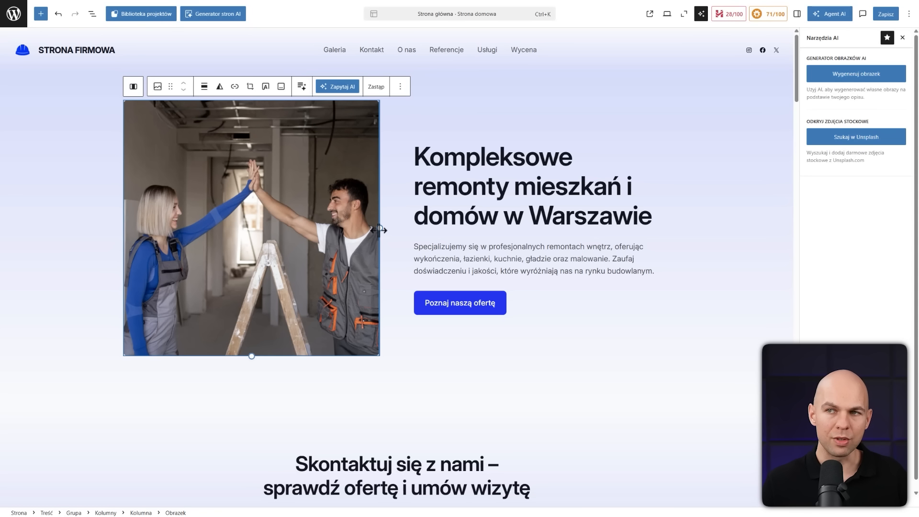
{"action": "left_click_drag", "start_coordinate": [378, 231], "coordinate": [381, 276]}
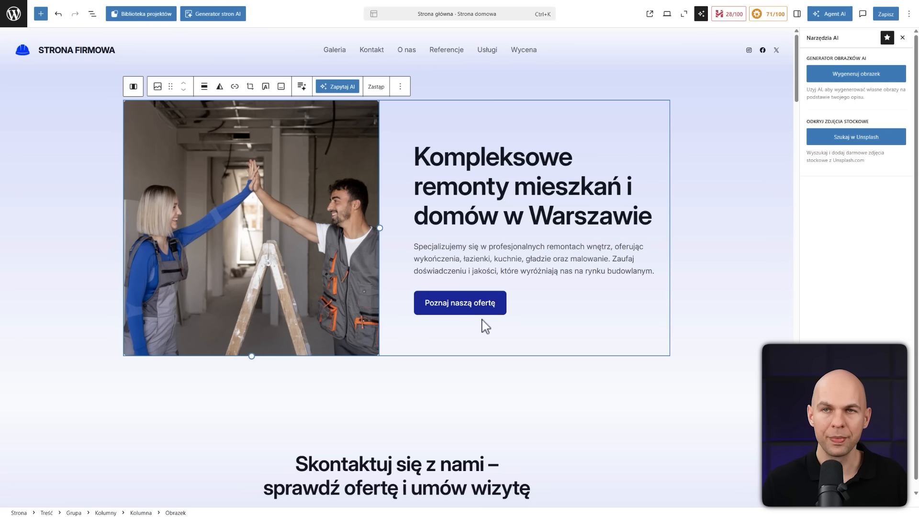
Change the city in the hero heading so it reads "Kompleksowe remonty mieszkań i domów w Katowice"
{"action": "left_click", "coordinate": [535, 180]}
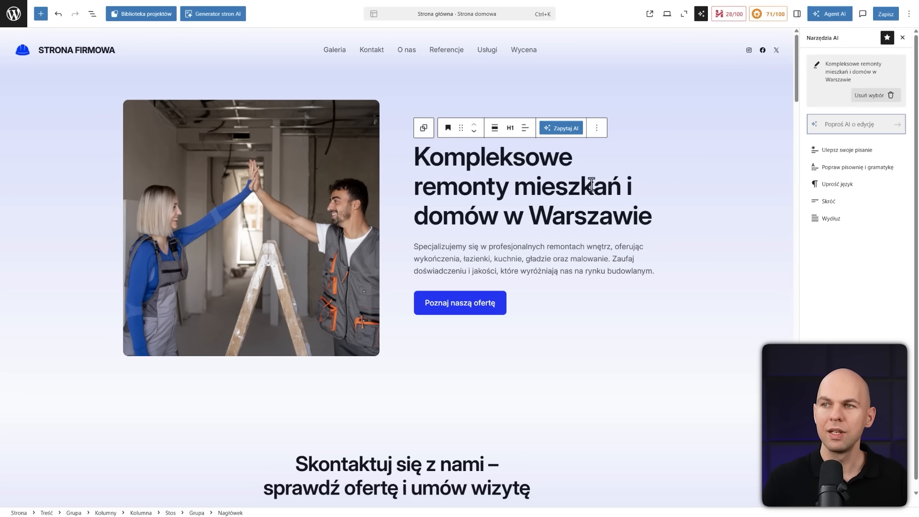
{"action": "left_click", "coordinate": [581, 161]}
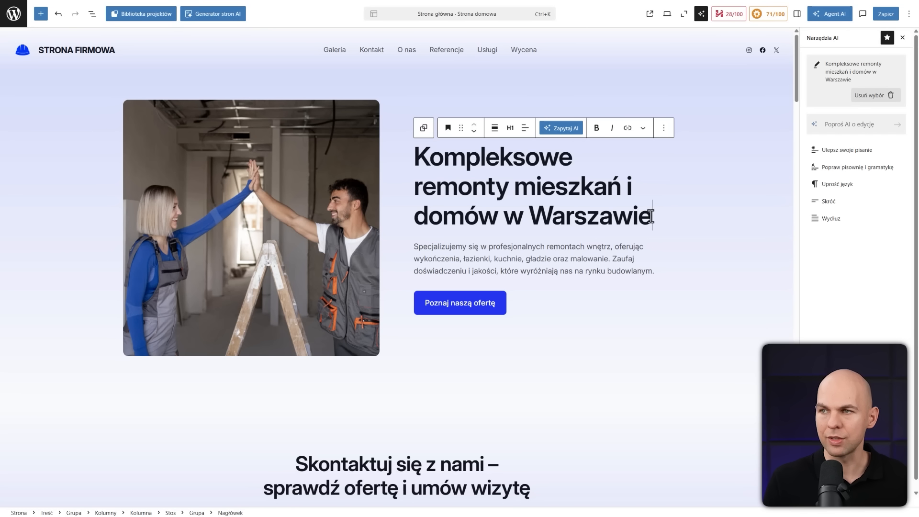
{"action": "key", "text": "BackSpace"}
{"action": "key", "text": "BackSpace"}
{"action": "key", "text": "BackSpace"}
{"action": "key", "text": "BackSpace"}
{"action": "key", "text": "BackSpace"}
{"action": "key", "text": "BackSpace"}
{"action": "key", "text": "BackSpace"}
{"action": "key", "text": "BackSpace"}
{"action": "key", "text": "BackSpace"}
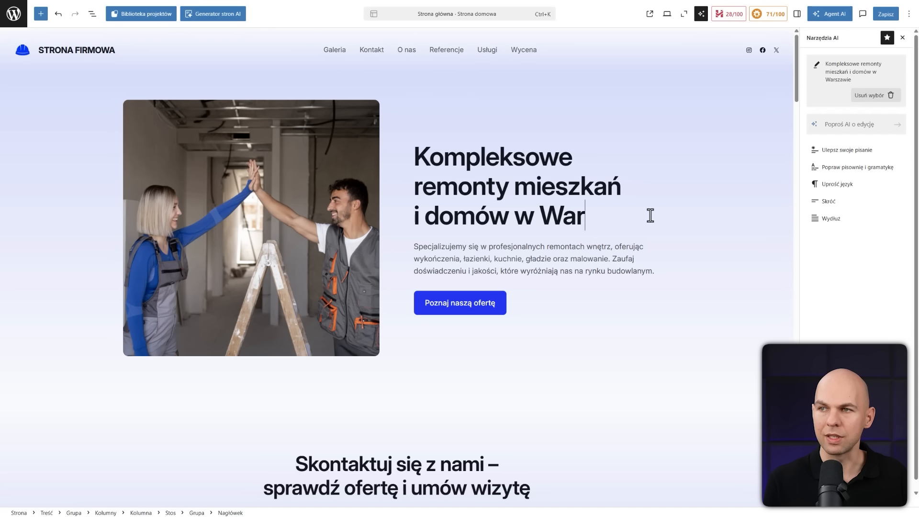
{"action": "type", "text": "Katowice"}
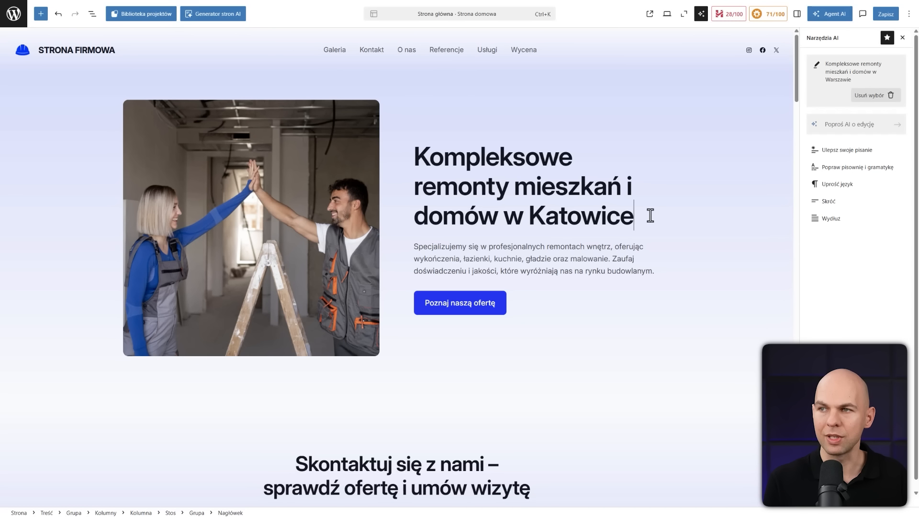
Make the words "kuchnie, gładzie" bold in the hero description paragraph
{"action": "left_click", "coordinate": [599, 240]}
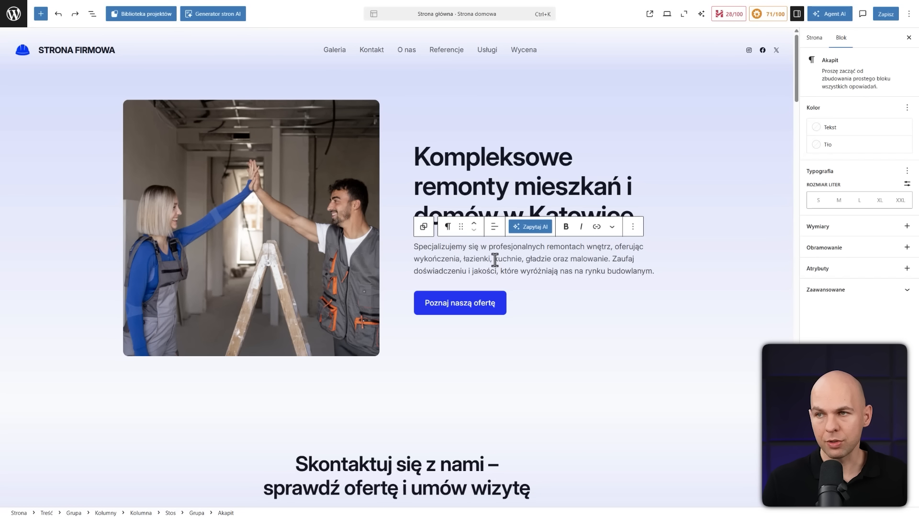
{"action": "left_click_drag", "start_coordinate": [495, 260], "coordinate": [555, 261]}
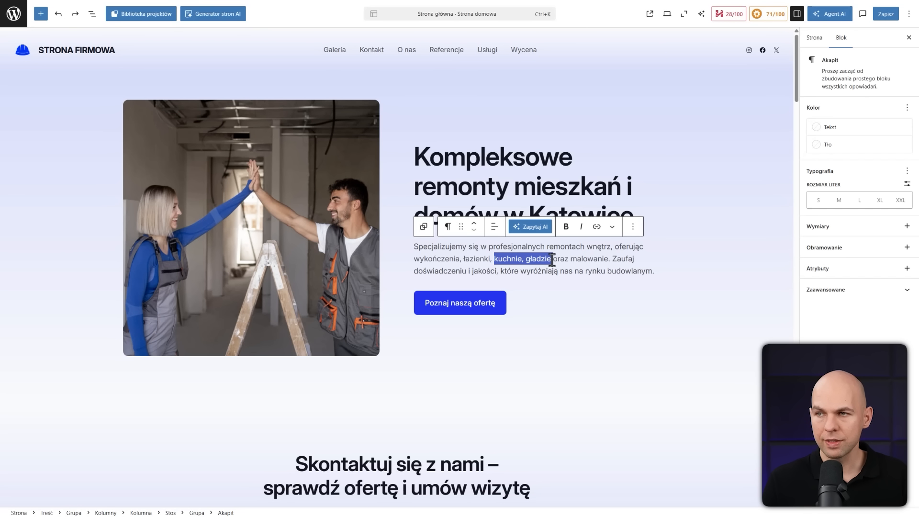
{"action": "left_click", "coordinate": [565, 227]}
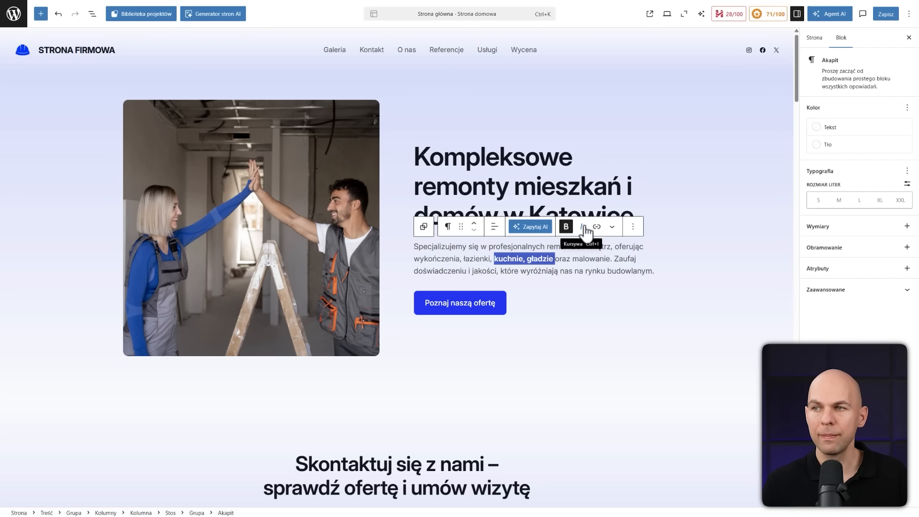
{"action": "left_click", "coordinate": [560, 271]}
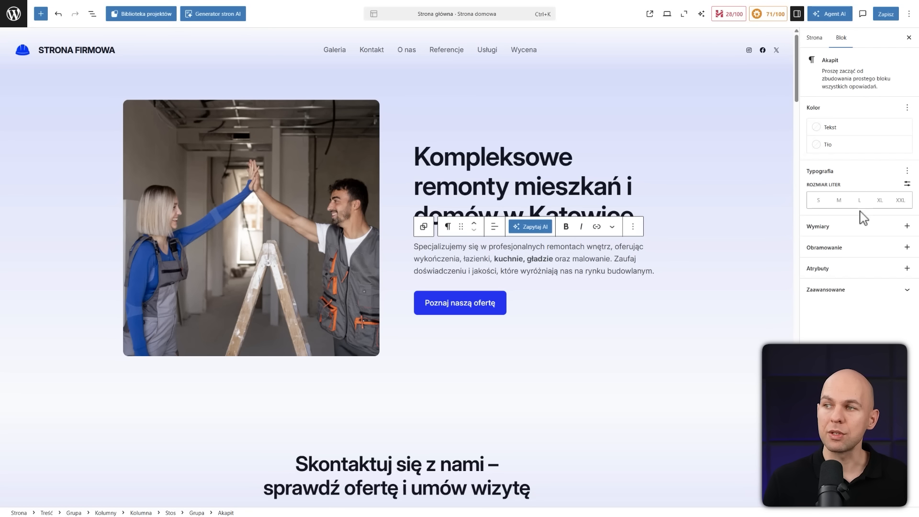
Try font sizes L and M on the hero description, fine-tune a slightly smaller custom size, and close the block settings
{"action": "left_click", "coordinate": [797, 14]}
{"action": "left_click", "coordinate": [797, 14]}
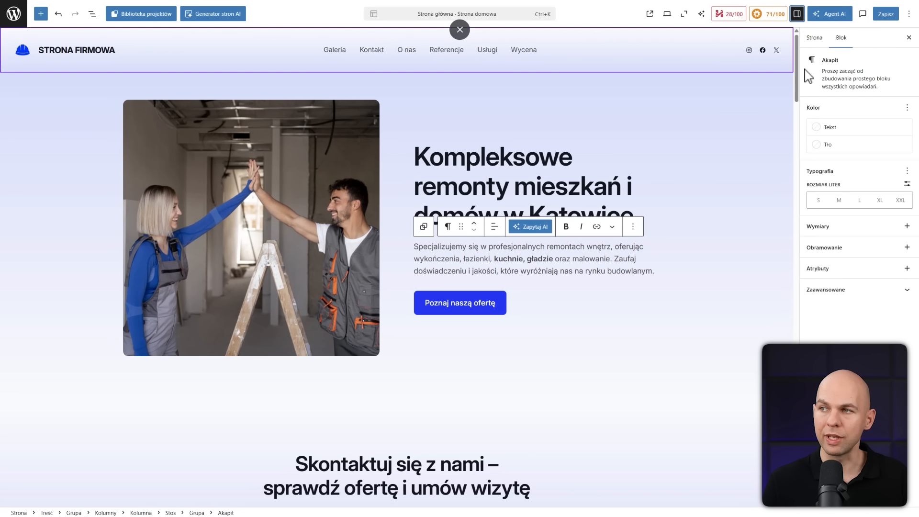
{"action": "triple_click", "coordinate": [541, 259]}
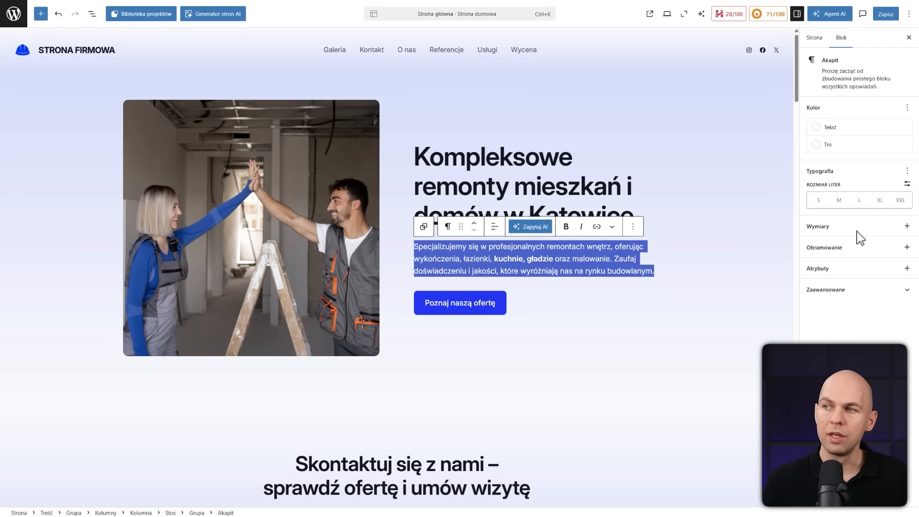
{"action": "left_click", "coordinate": [859, 201]}
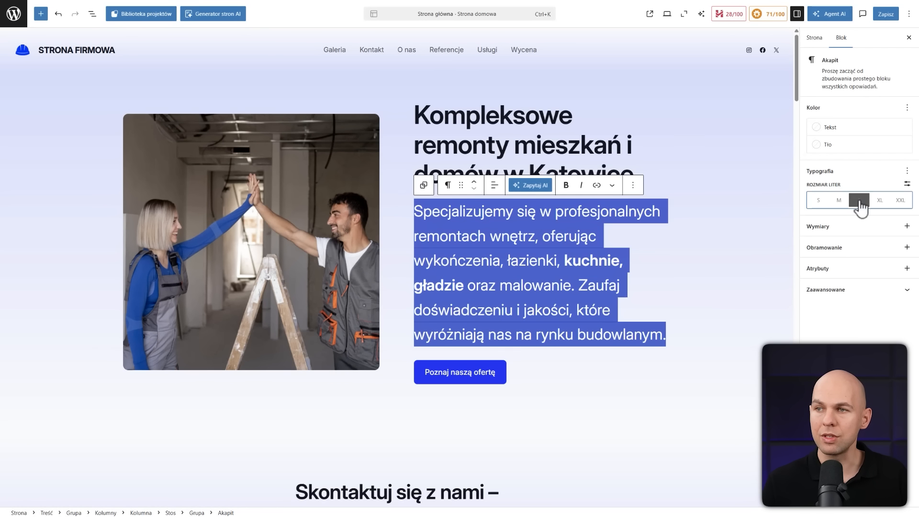
{"action": "left_click", "coordinate": [840, 203]}
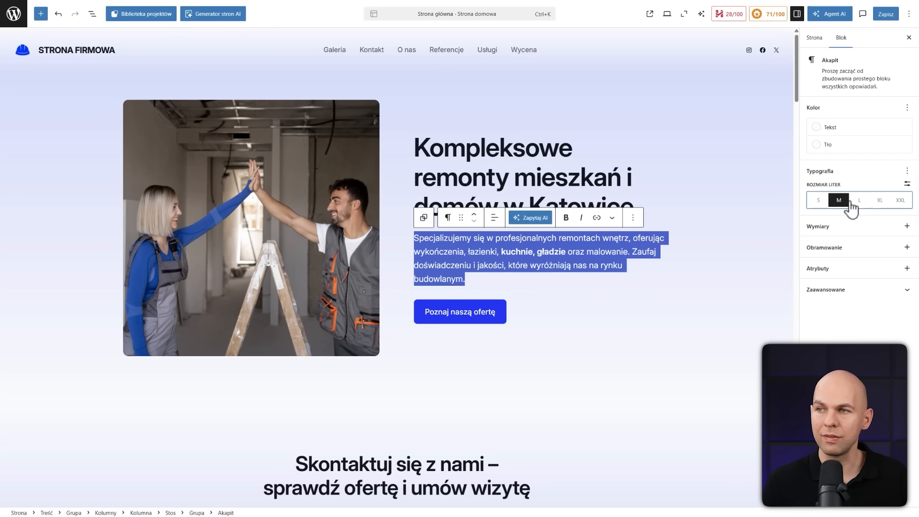
{"action": "left_click", "coordinate": [862, 184]}
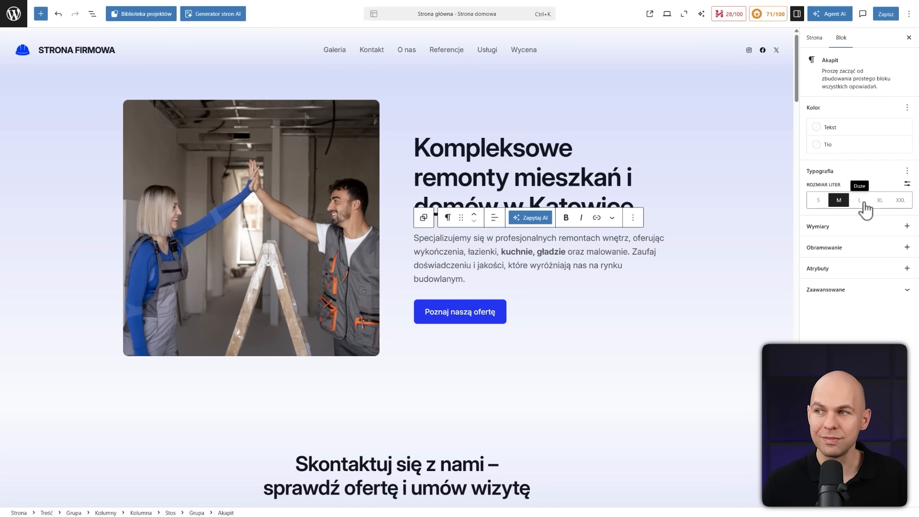
{"action": "left_click", "coordinate": [906, 185]}
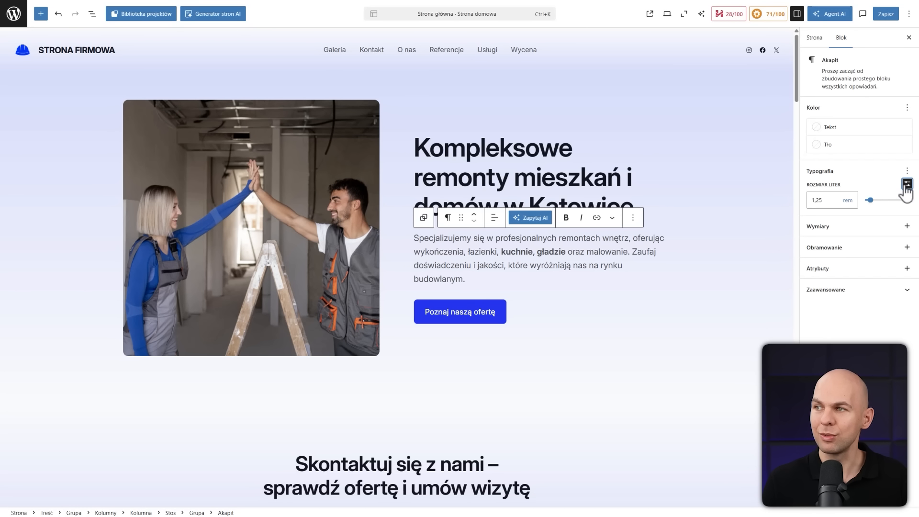
{"action": "left_click_drag", "start_coordinate": [874, 210], "coordinate": [872, 200]}
{"action": "left_click", "coordinate": [751, 185]}
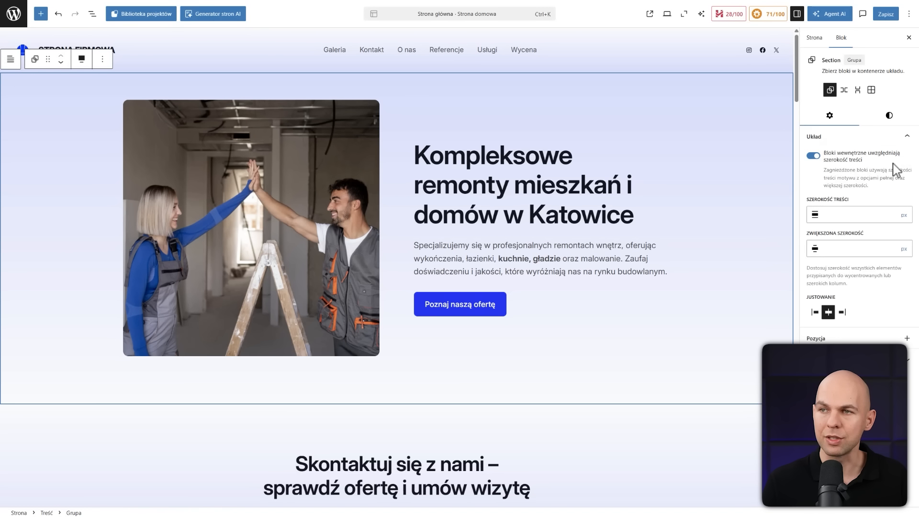
{"action": "left_click", "coordinate": [908, 38]}
Examine the separate blocks that make up the "Remont łazienek" service card, such as its icon and heading
{"action": "scroll", "coordinate": [496, 328], "scroll_direction": "down", "scroll_amount": 6}
{"action": "scroll", "coordinate": [487, 271], "scroll_direction": "down", "scroll_amount": 4}
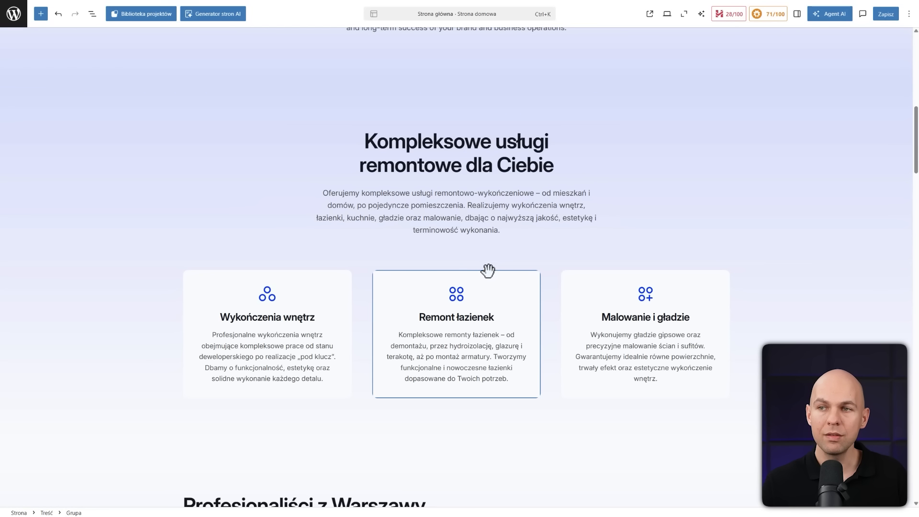
{"action": "left_click", "coordinate": [471, 295]}
{"action": "left_click", "coordinate": [457, 295]}
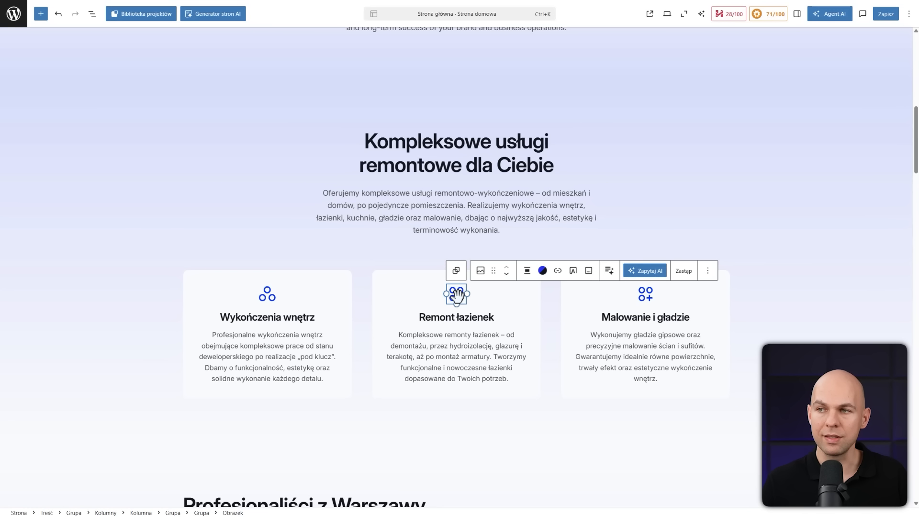
{"action": "left_click", "coordinate": [450, 319]}
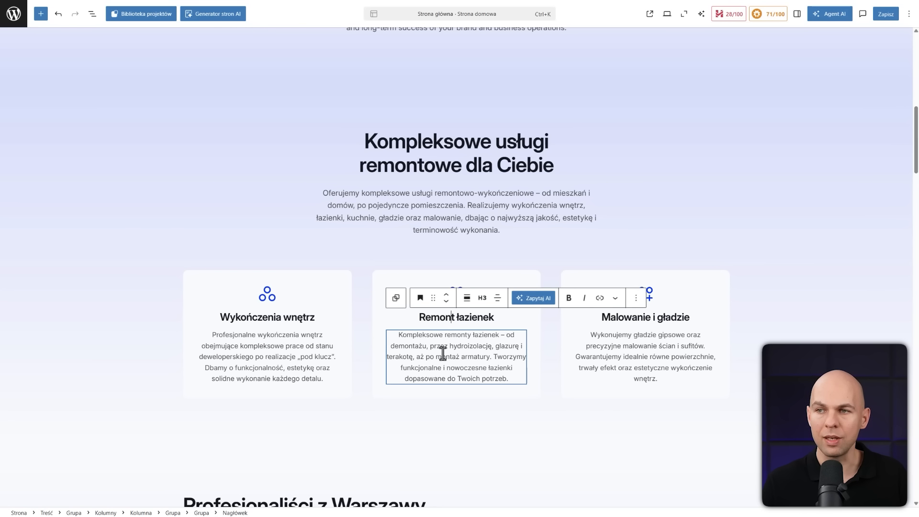
{"action": "left_click", "coordinate": [394, 288]}
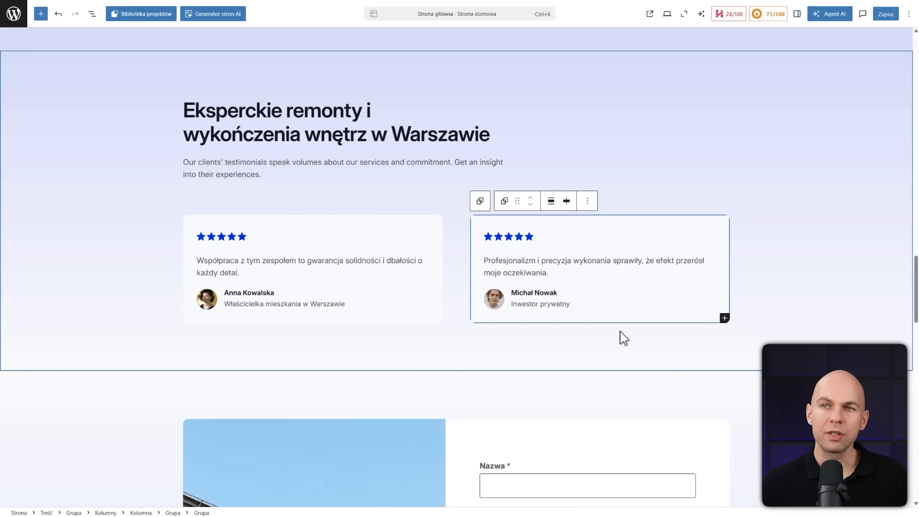
Duplicate the columns block with the two client testimonials in the "Eksperckie remonty i wykończenia wnętrz w Warszawie" section
{"action": "left_click", "coordinate": [412, 210]}
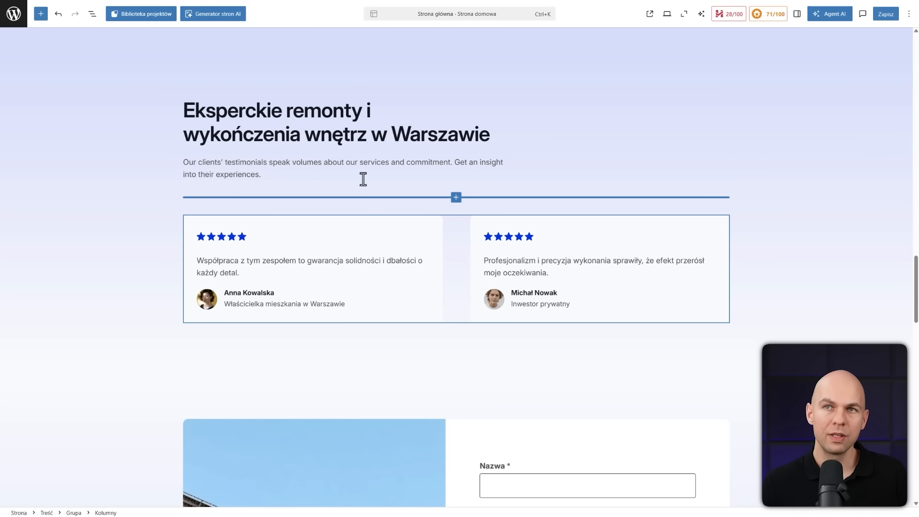
{"action": "left_click", "coordinate": [92, 18]}
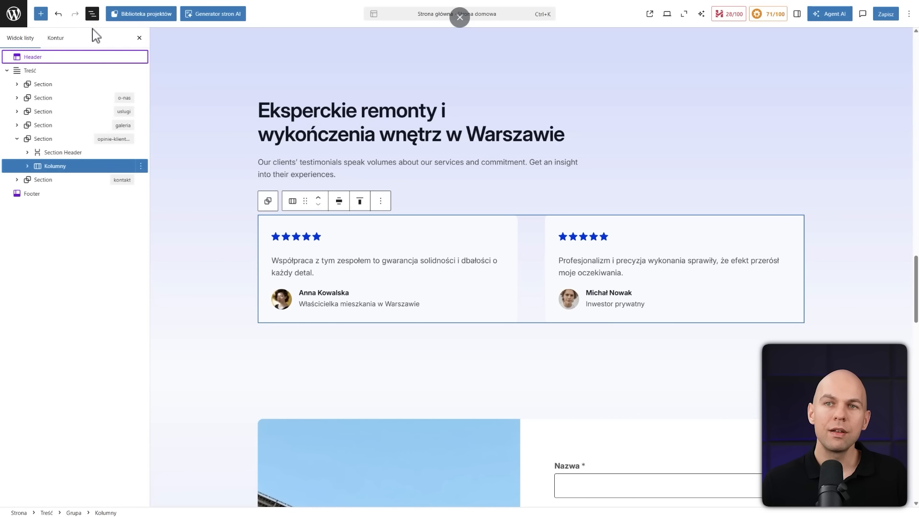
{"action": "left_click", "coordinate": [69, 166]}
{"action": "left_click", "coordinate": [28, 167]}
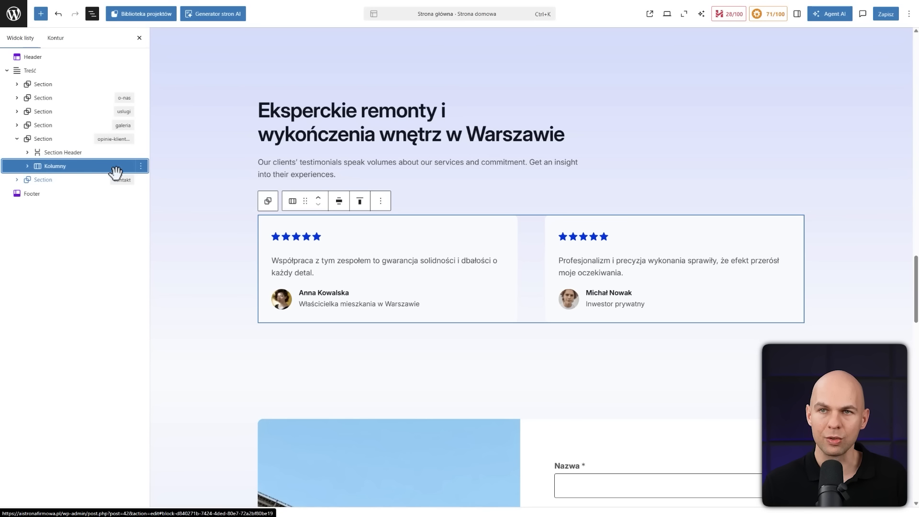
{"action": "left_click", "coordinate": [141, 166]}
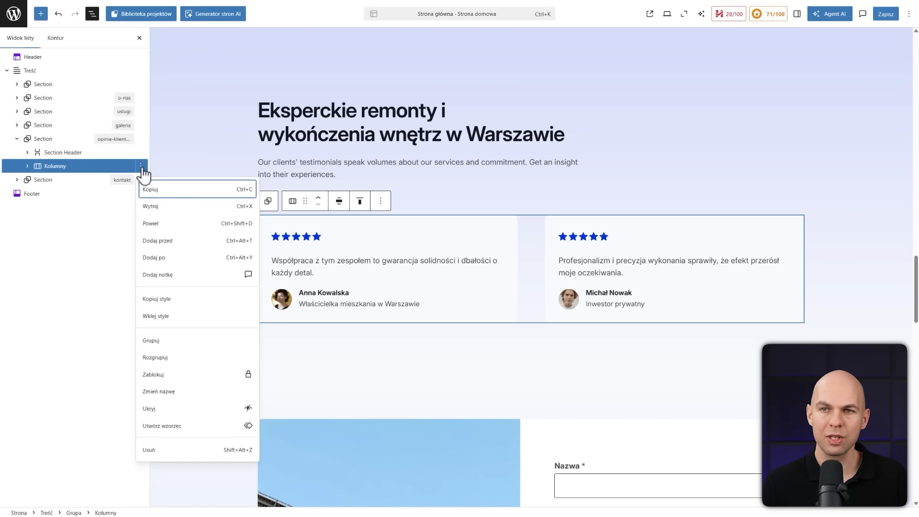
{"action": "left_click", "coordinate": [173, 224]}
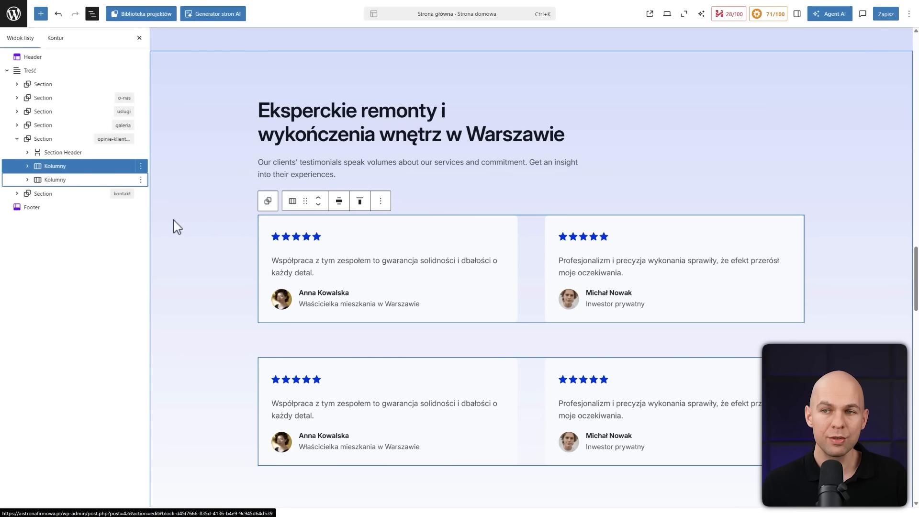
Examine the duplicated testimonials row down to the card block inside its second column
{"action": "scroll", "coordinate": [531, 302], "scroll_direction": "down", "scroll_amount": 5}
{"action": "scroll", "coordinate": [595, 232], "scroll_direction": "up", "scroll_amount": 3}
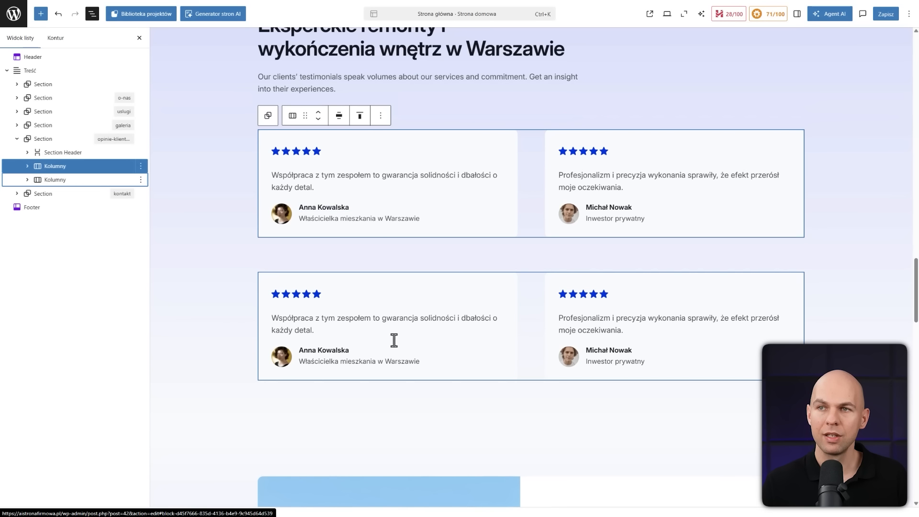
{"action": "left_click", "coordinate": [527, 329]}
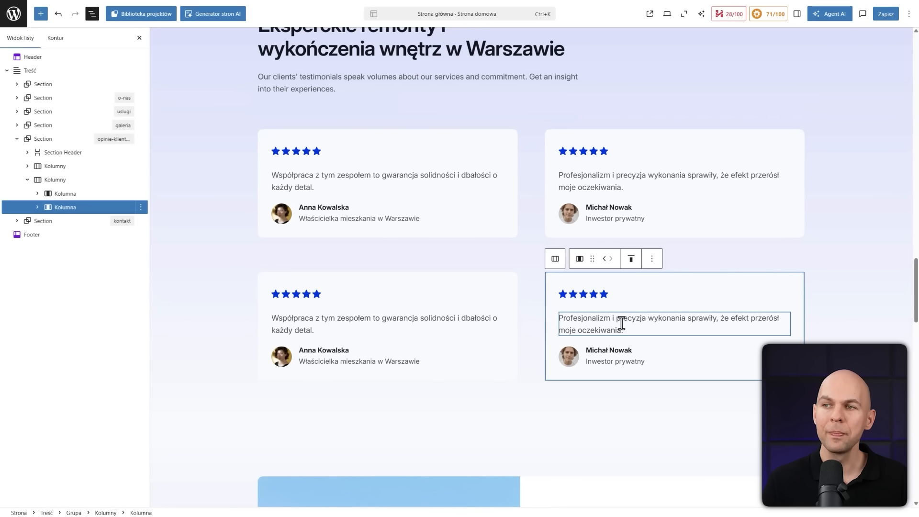
{"action": "left_click", "coordinate": [37, 208]}
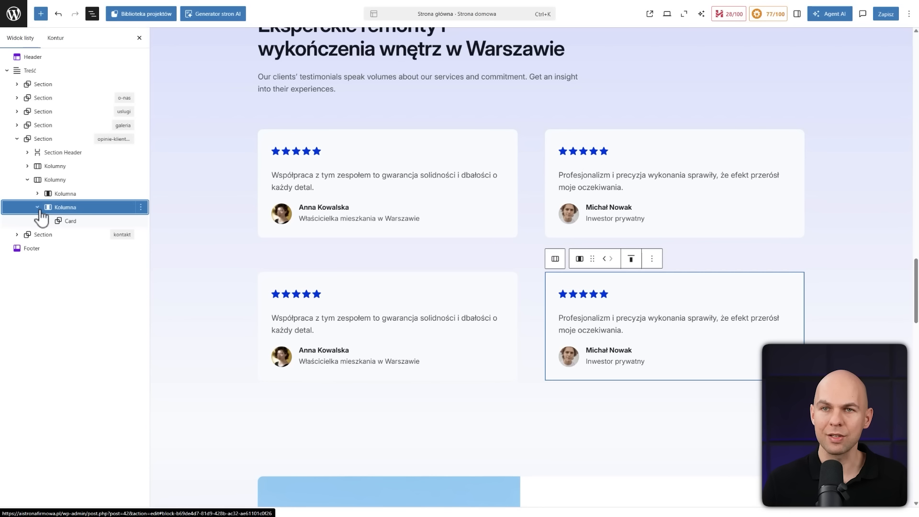
{"action": "left_click", "coordinate": [76, 222]}
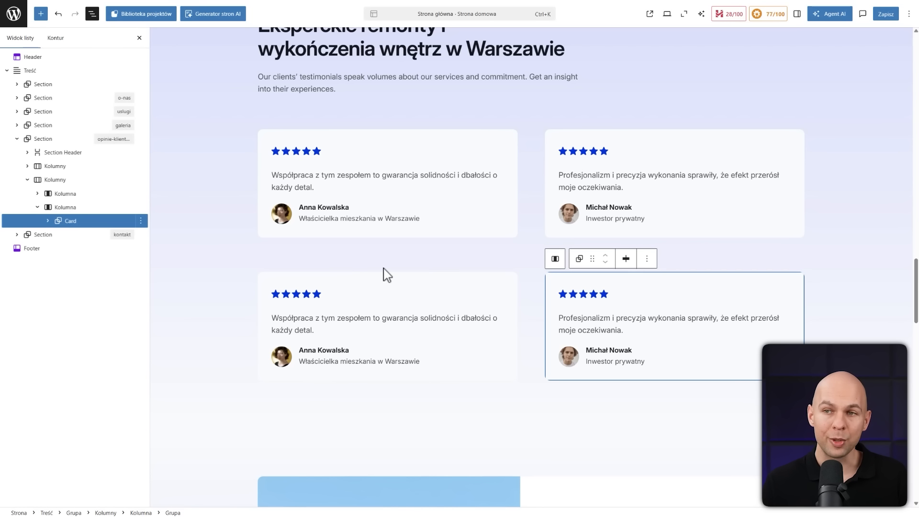
Select the WPForms contact form in the "kontakt" section to examine its fields
{"action": "scroll", "coordinate": [490, 340], "scroll_direction": "down", "scroll_amount": 2}
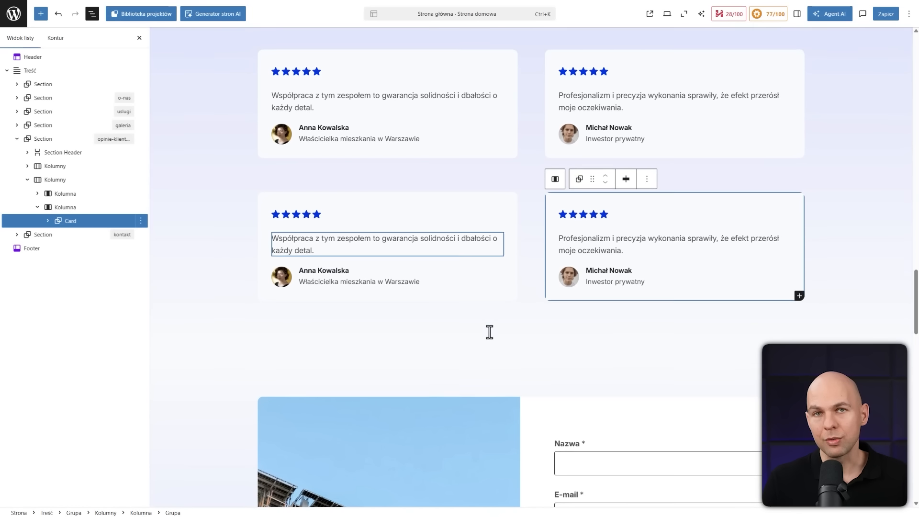
{"action": "scroll", "coordinate": [498, 323], "scroll_direction": "down", "scroll_amount": 7}
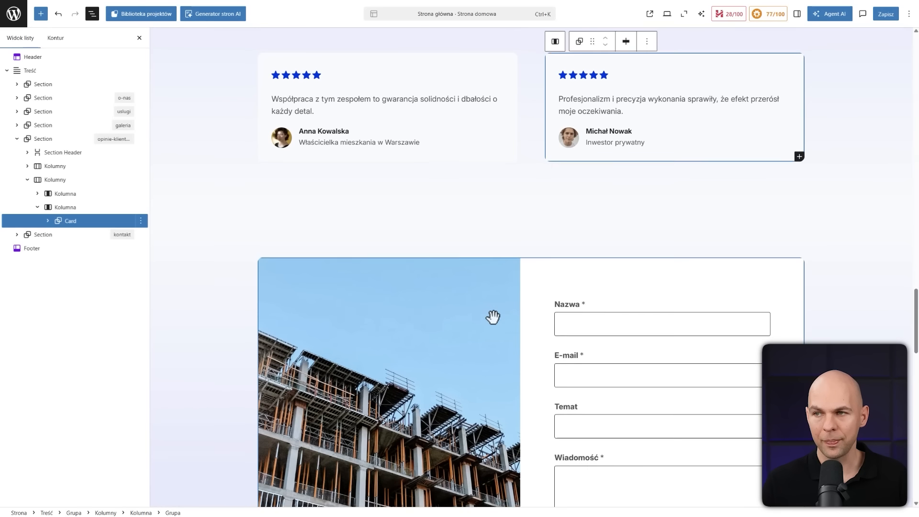
{"action": "left_click", "coordinate": [640, 180]}
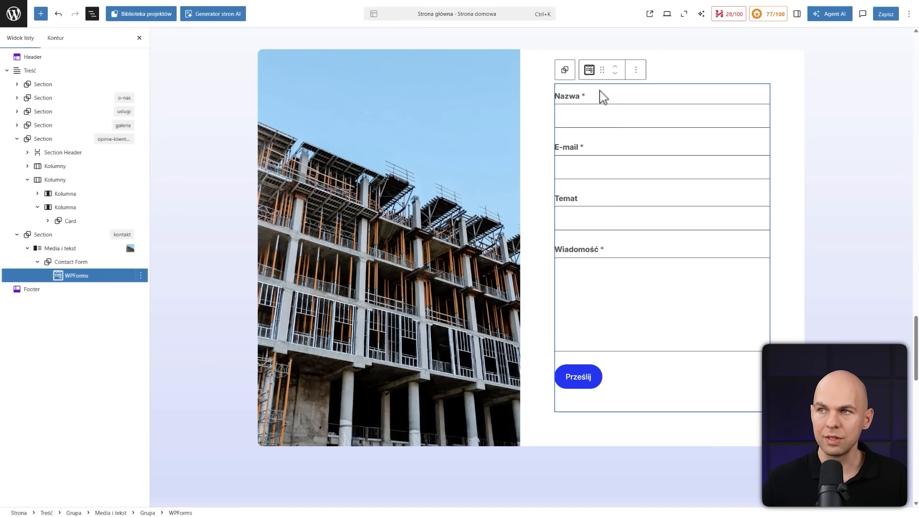
Open the page's Footer template part for editing
{"action": "scroll", "coordinate": [642, 279], "scroll_direction": "down", "scroll_amount": 3}
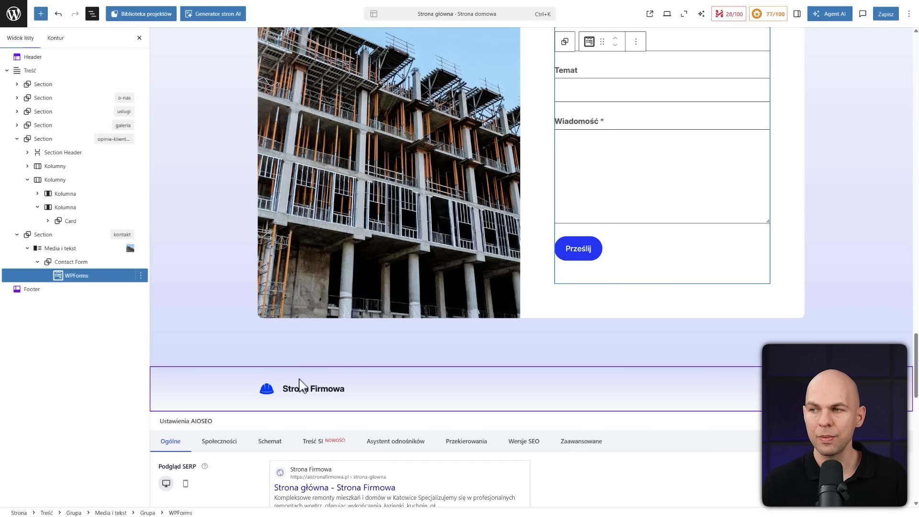
{"action": "left_click", "coordinate": [564, 385]}
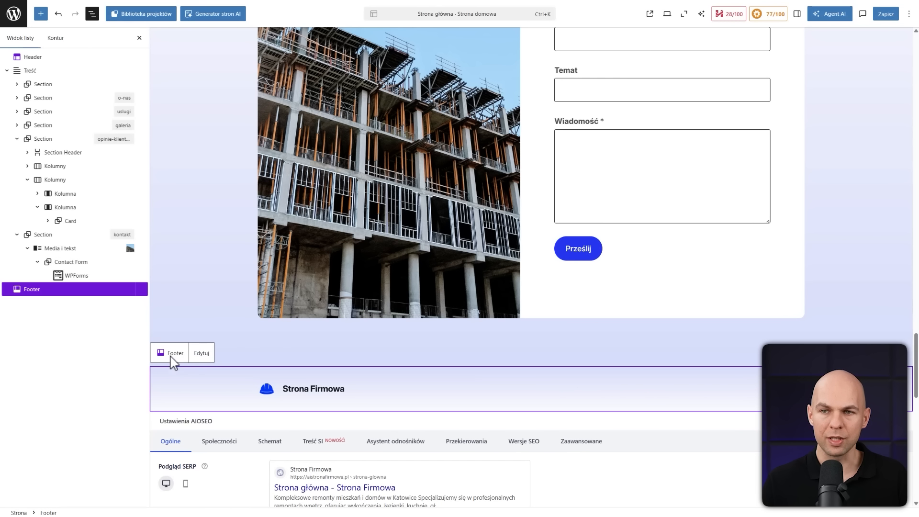
{"action": "left_click", "coordinate": [205, 356]}
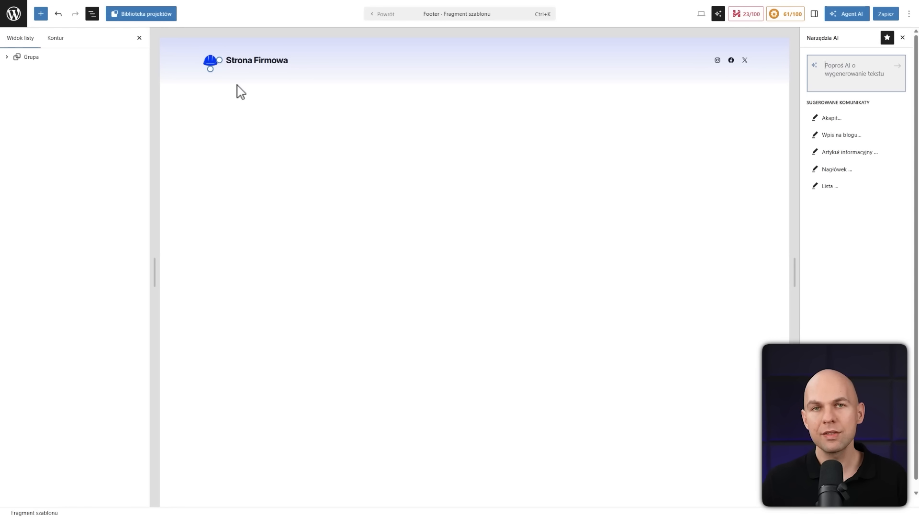
Check the replacement options for the footer's site logo, and delete the logo block beside "Strona Firmowa"
{"action": "left_click", "coordinate": [209, 61]}
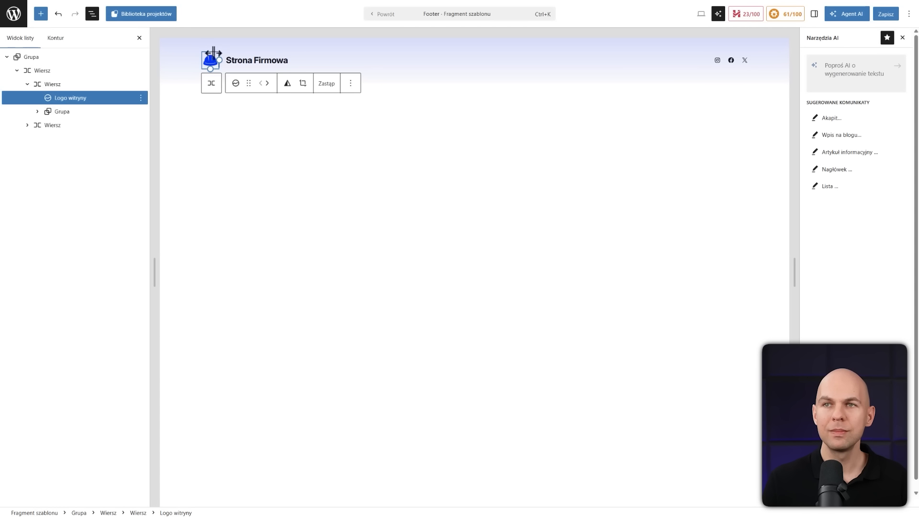
{"action": "left_click", "coordinate": [327, 84]}
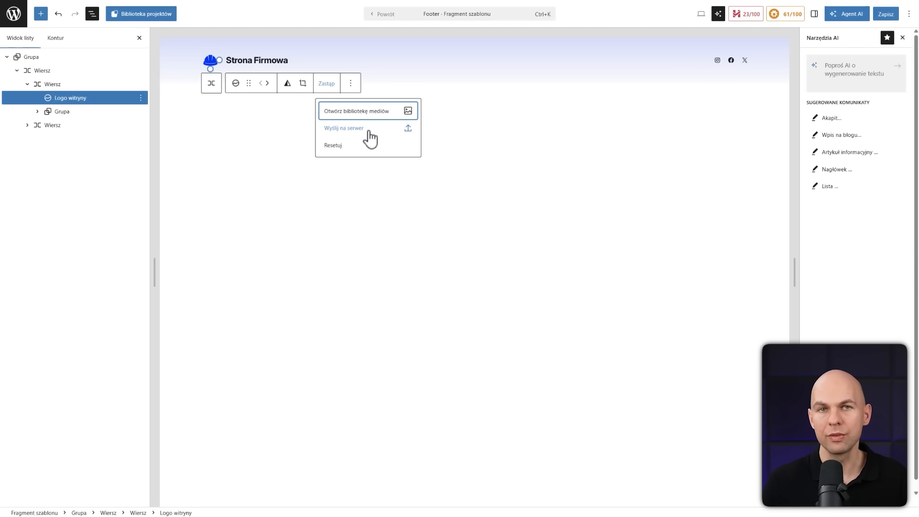
{"action": "left_click", "coordinate": [351, 84]}
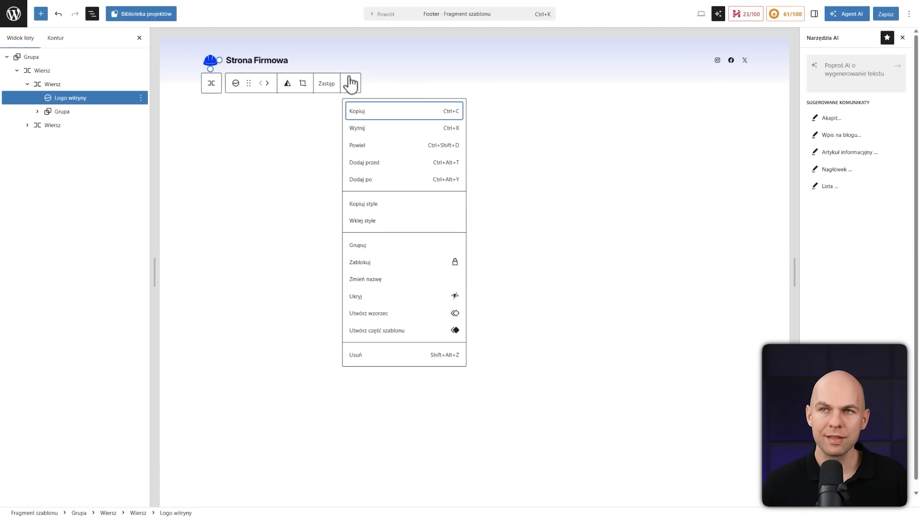
{"action": "left_click", "coordinate": [396, 356]}
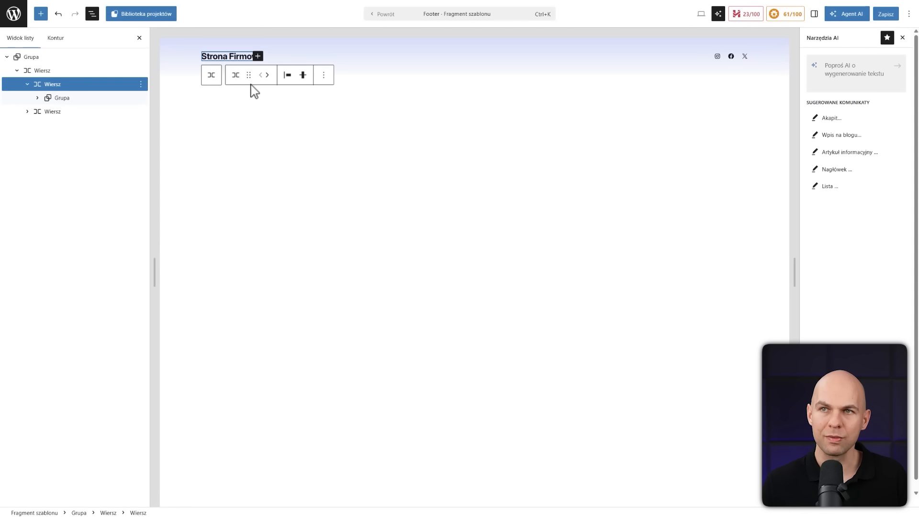
{"action": "left_click", "coordinate": [376, 234]}
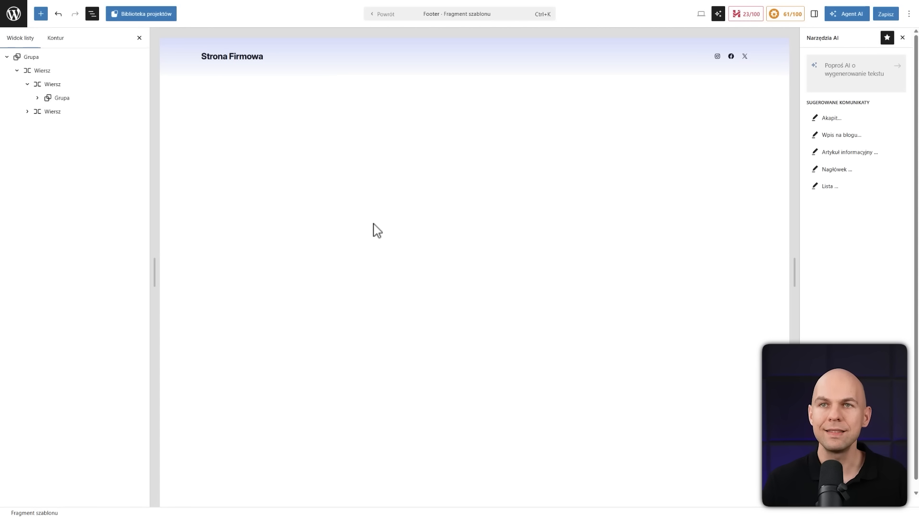
Hide the block list view and select the Instagram icon among the footer's social media icons
{"action": "key", "text": "shift+alt+o"}
{"action": "left_click", "coordinate": [640, 56]}
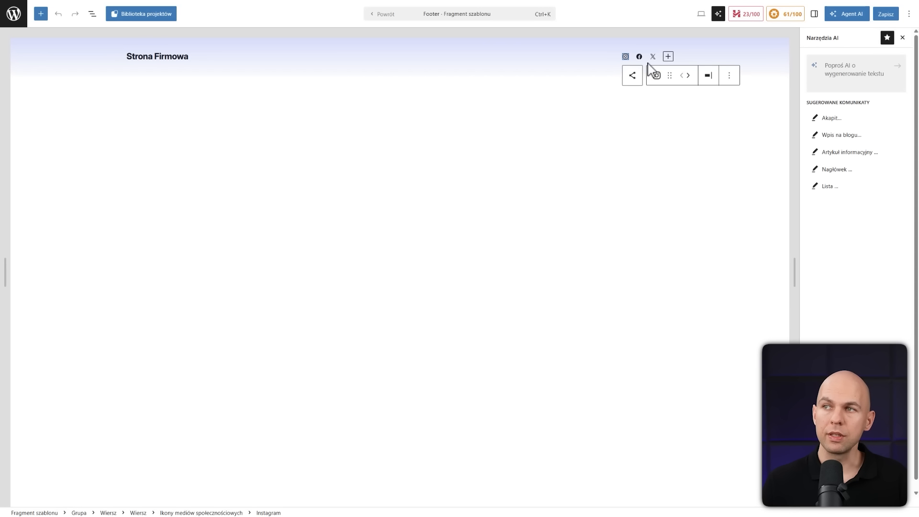
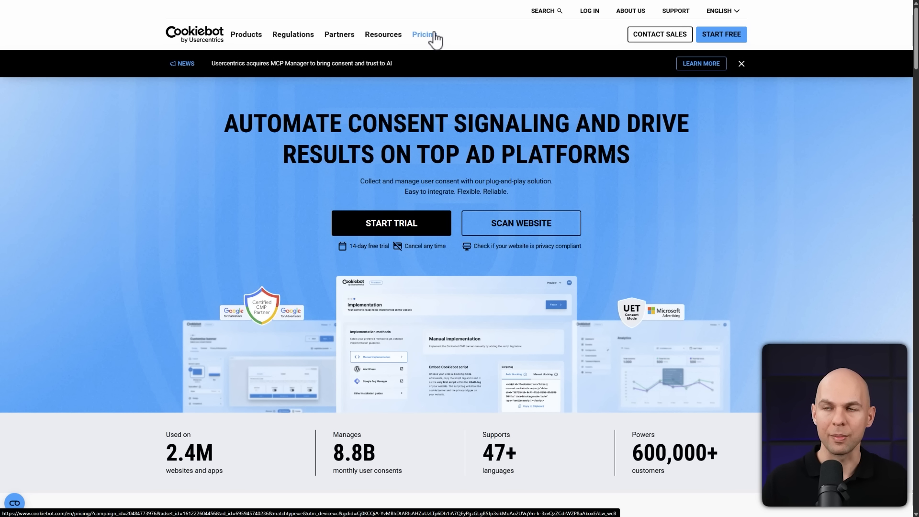
Start Cookiebot's 14-day free trial from its pricing page, and pass through the optional profile questions without answering
{"action": "left_click", "coordinate": [433, 38]}
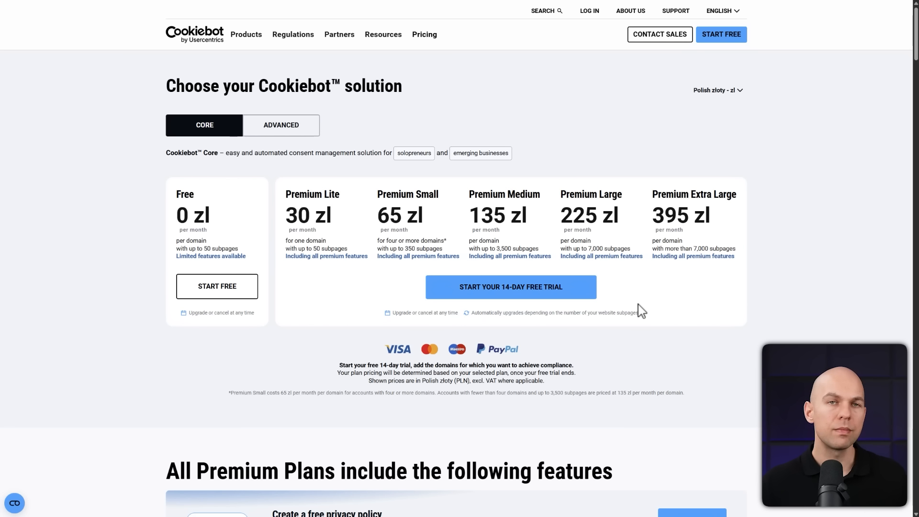
{"action": "left_click", "coordinate": [502, 293]}
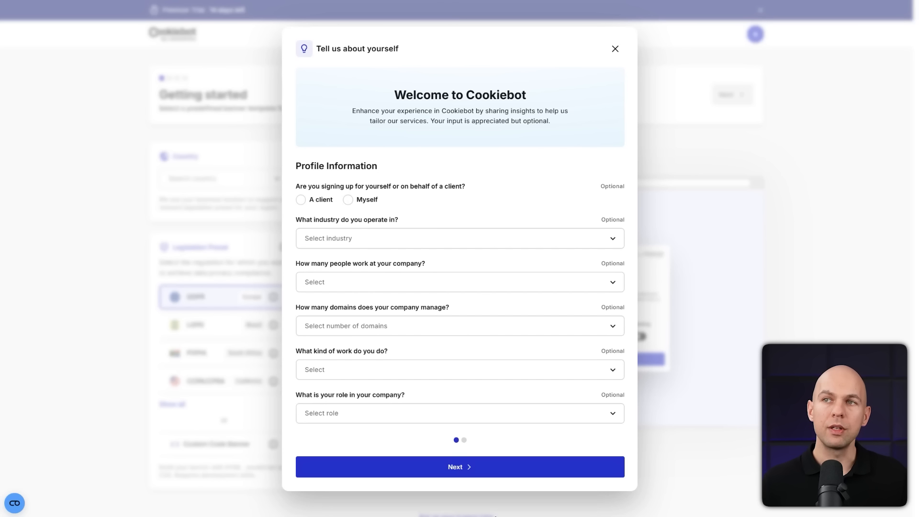
{"action": "left_click", "coordinate": [457, 468]}
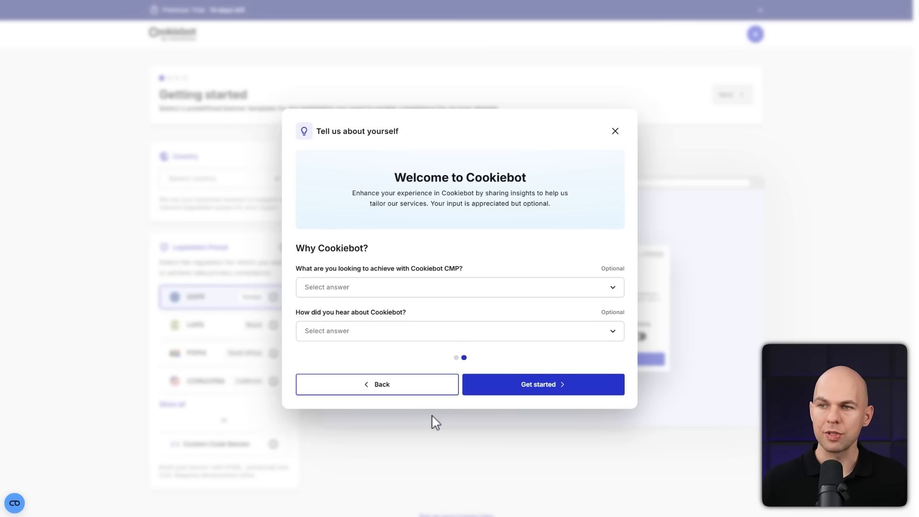
{"action": "left_click", "coordinate": [510, 387]}
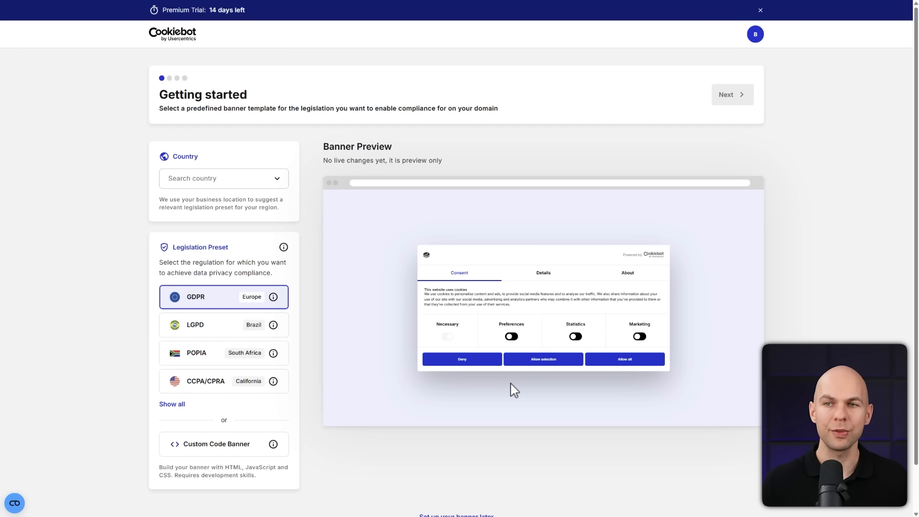
{"action": "left_click", "coordinate": [229, 183]}
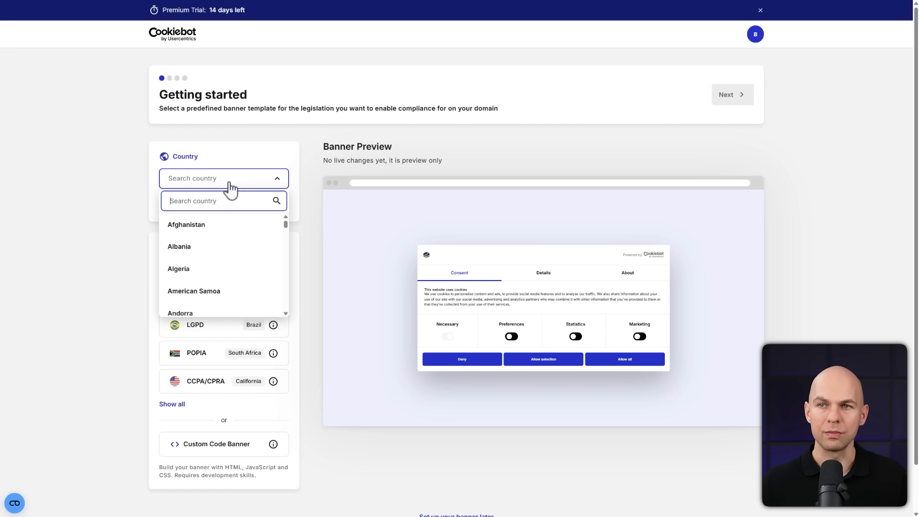
{"action": "type", "text": "pol"}
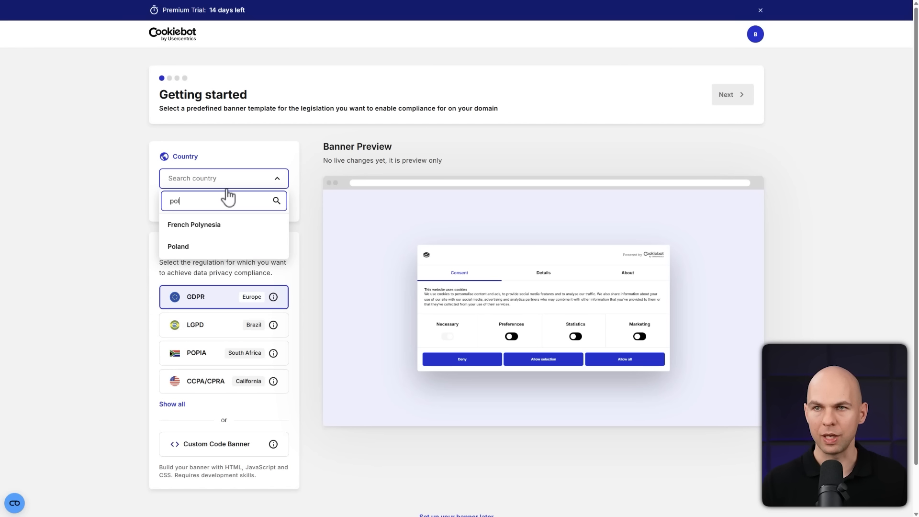
{"action": "left_click", "coordinate": [192, 249]}
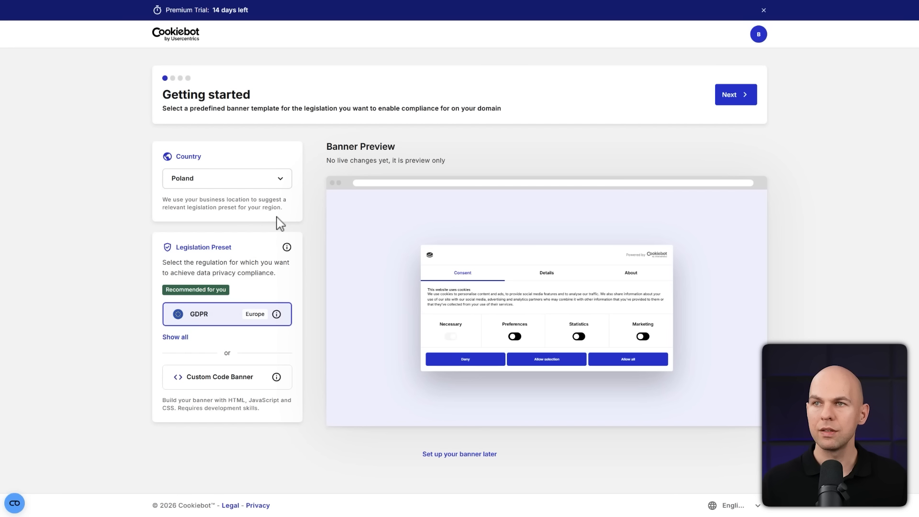
{"action": "left_click", "coordinate": [727, 106]}
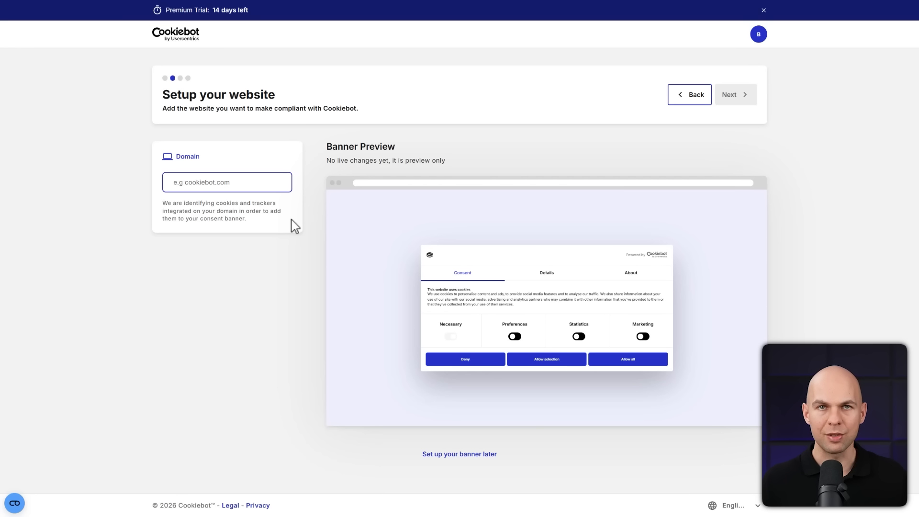
{"action": "type", "text": "https://aistronafirmowa.pl/"}
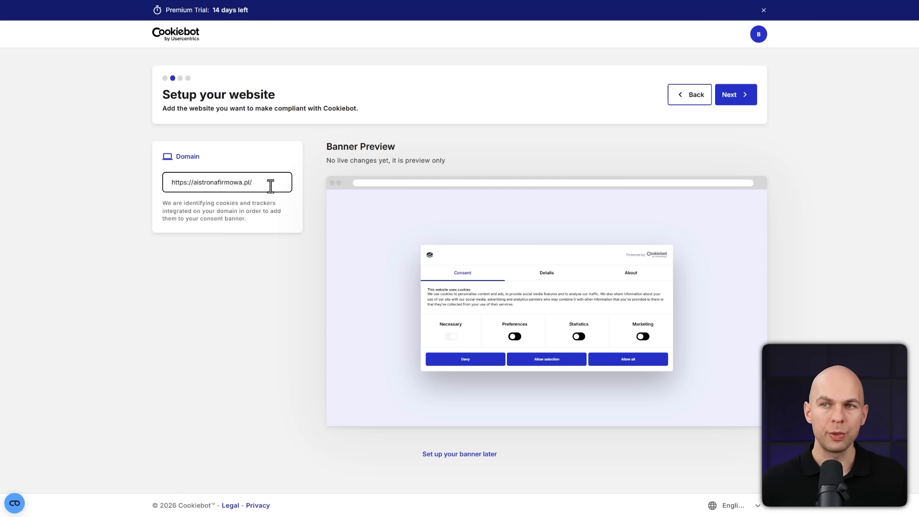
{"action": "left_click", "coordinate": [738, 100]}
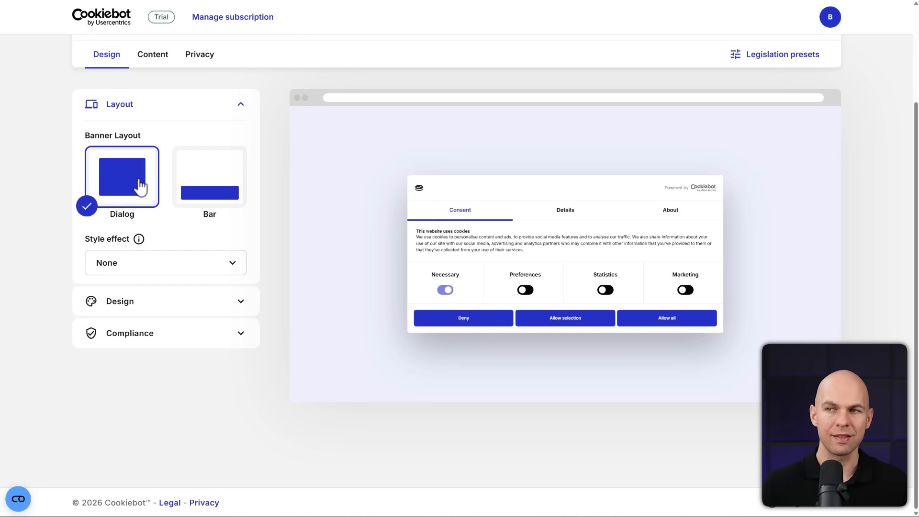
Compare the Bar and Dialog layouts for the consent banner, and check the available button styles, keeping Dialog and Solid
{"action": "left_click", "coordinate": [206, 178]}
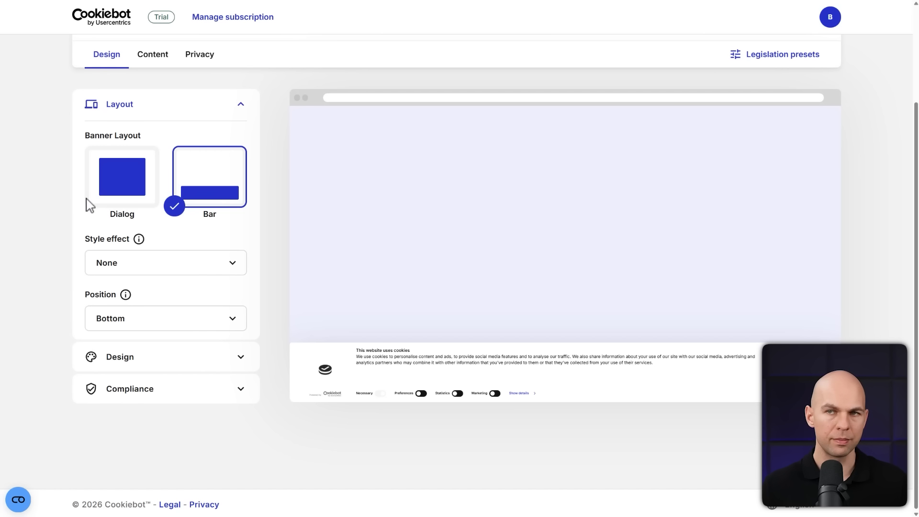
{"action": "left_click", "coordinate": [128, 190]}
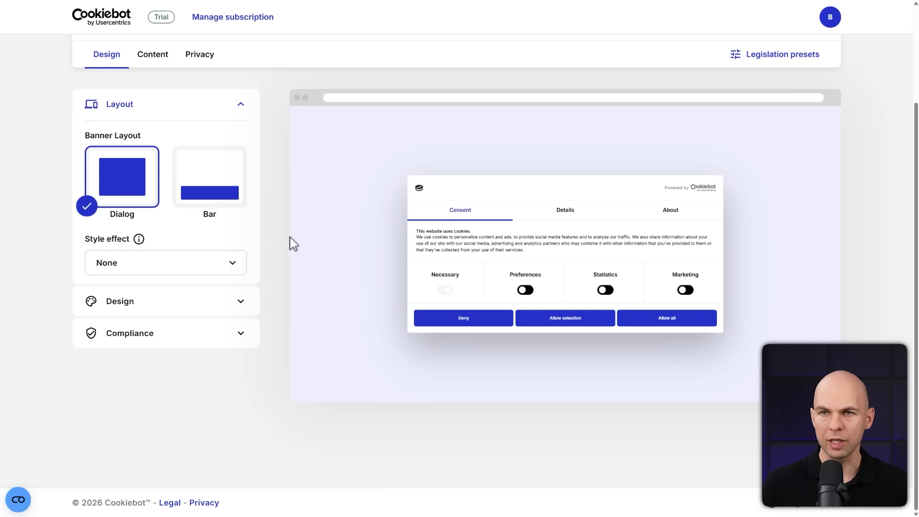
{"action": "left_click", "coordinate": [240, 302]}
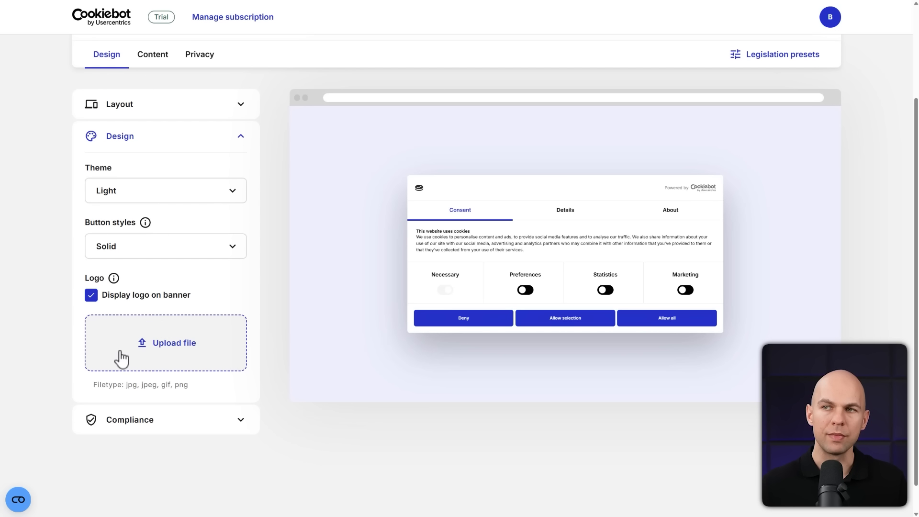
{"action": "left_click", "coordinate": [233, 253]}
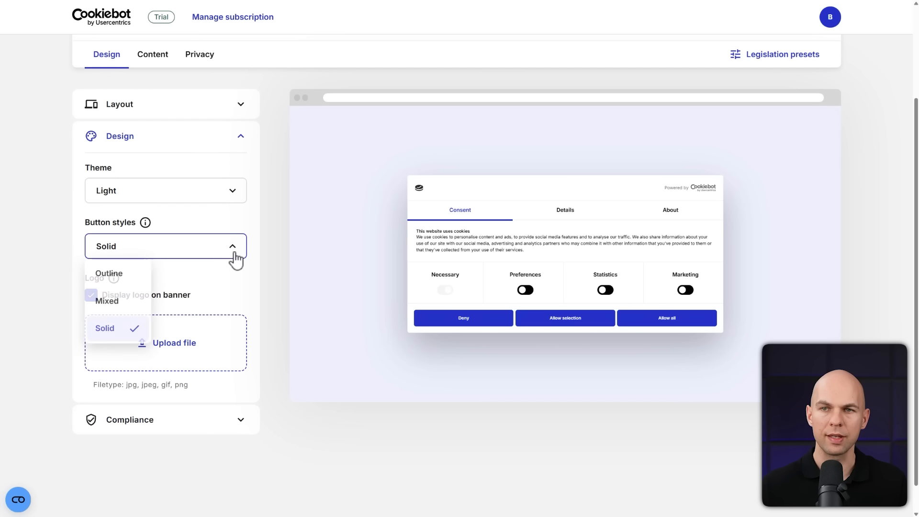
{"action": "left_click", "coordinate": [232, 247]}
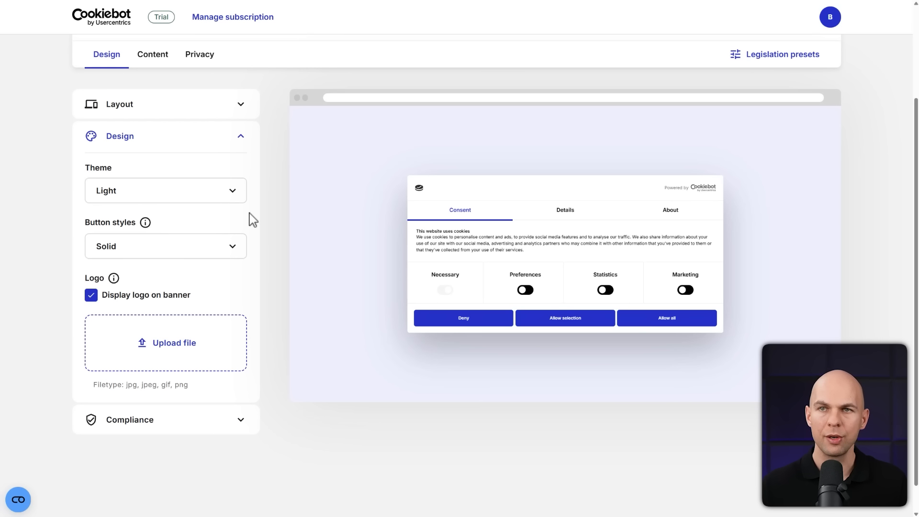
Add Polish to the consent banner's content languages and make it the default language
{"action": "left_click", "coordinate": [161, 66]}
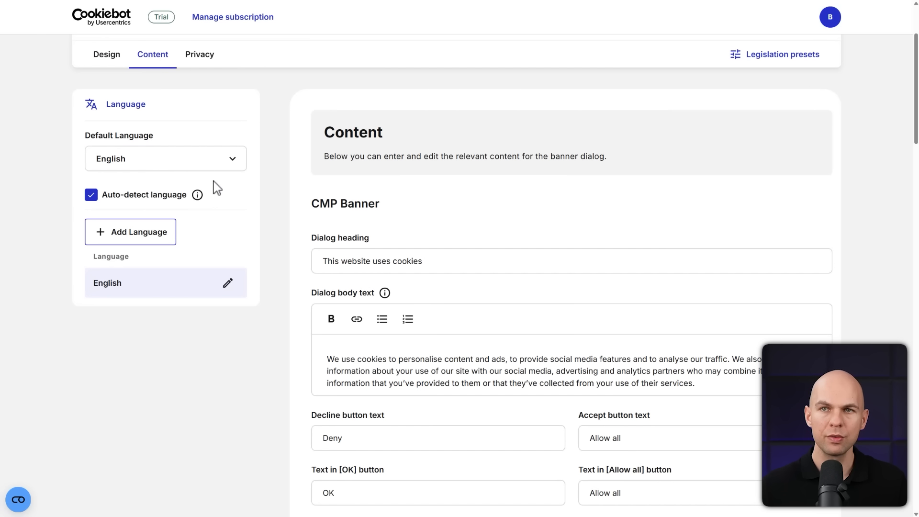
{"action": "left_click", "coordinate": [186, 168]}
{"action": "left_click", "coordinate": [124, 240]}
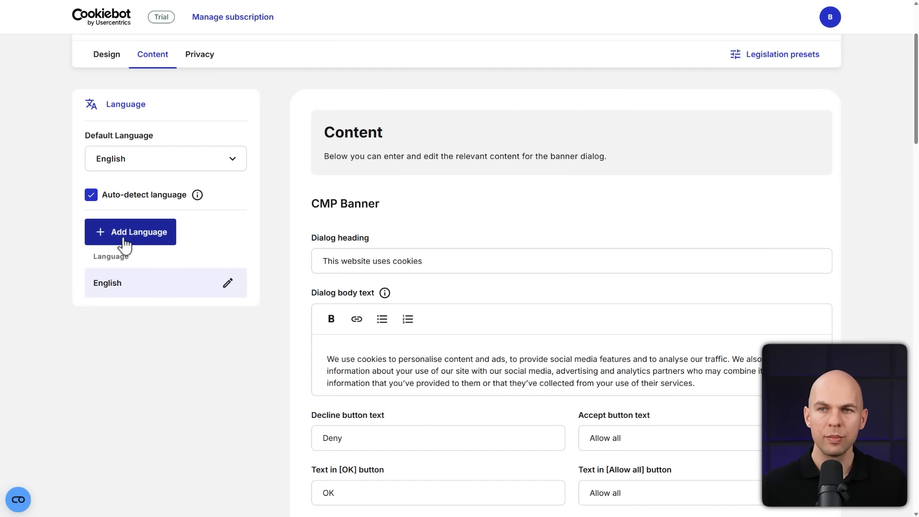
{"action": "left_click", "coordinate": [148, 268]}
{"action": "type", "text": "po"}
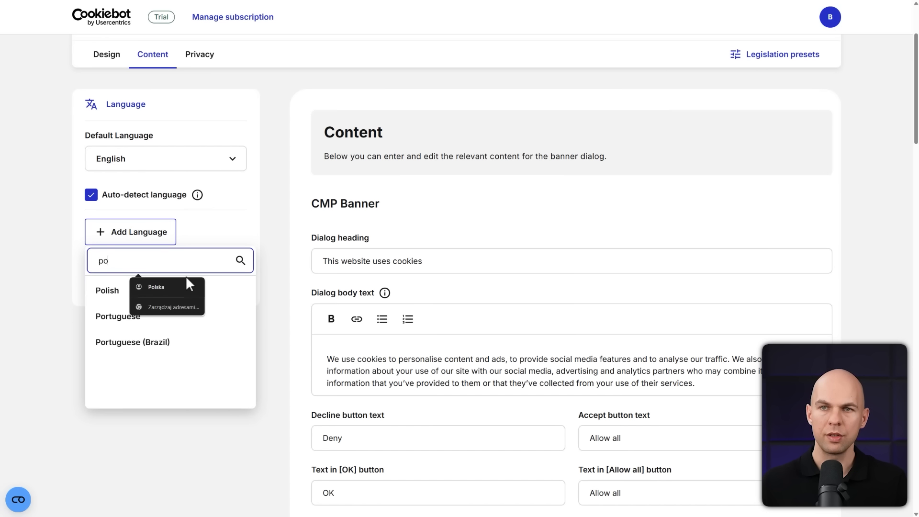
{"action": "left_click", "coordinate": [116, 296]}
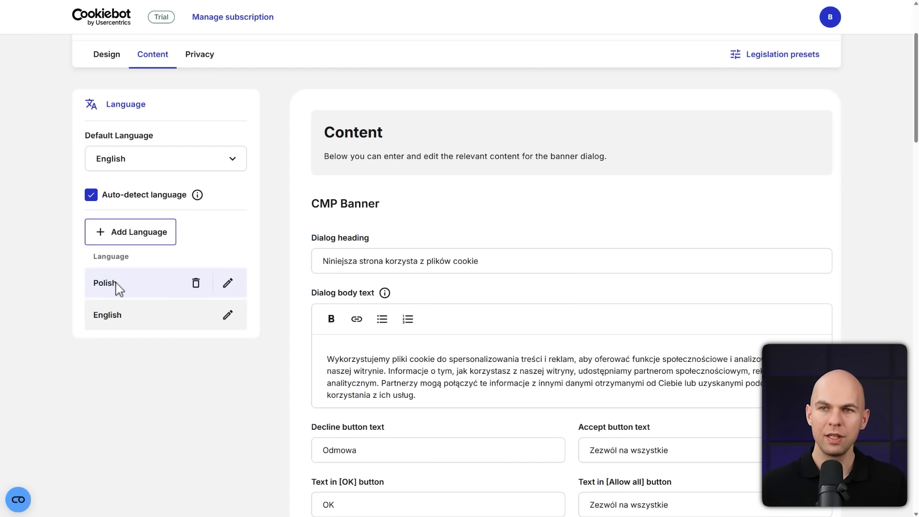
{"action": "left_click", "coordinate": [234, 159]}
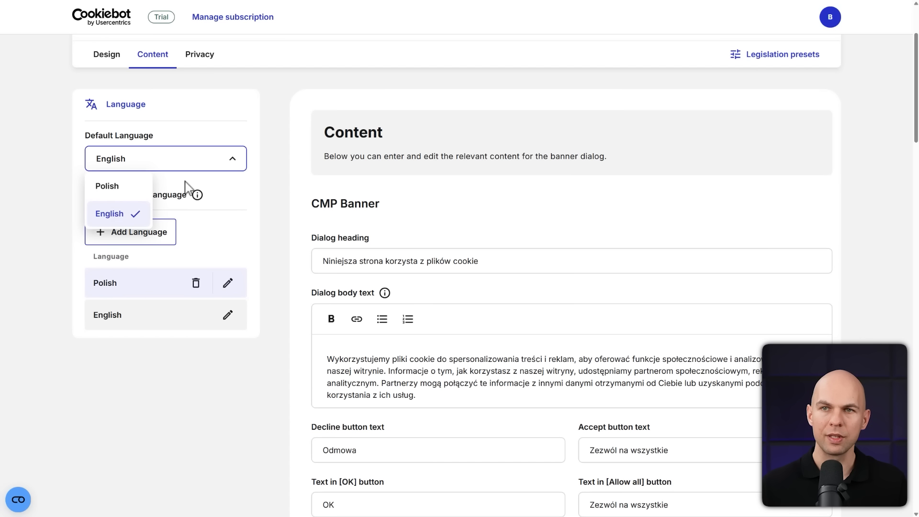
{"action": "left_click", "coordinate": [111, 186]}
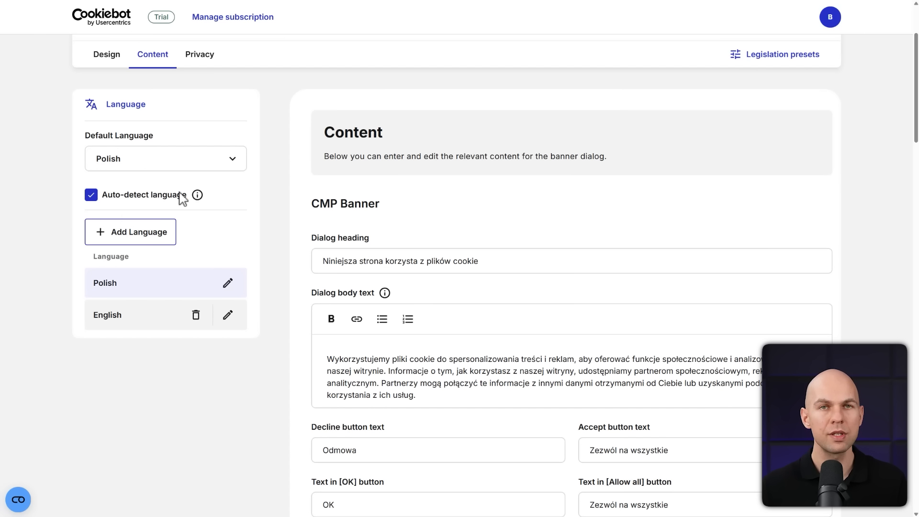
Examine the Polish banner texts, including the dialog text, button labels, general introduction and cookie category descriptions
{"action": "scroll", "coordinate": [470, 299], "scroll_direction": "down", "scroll_amount": 2}
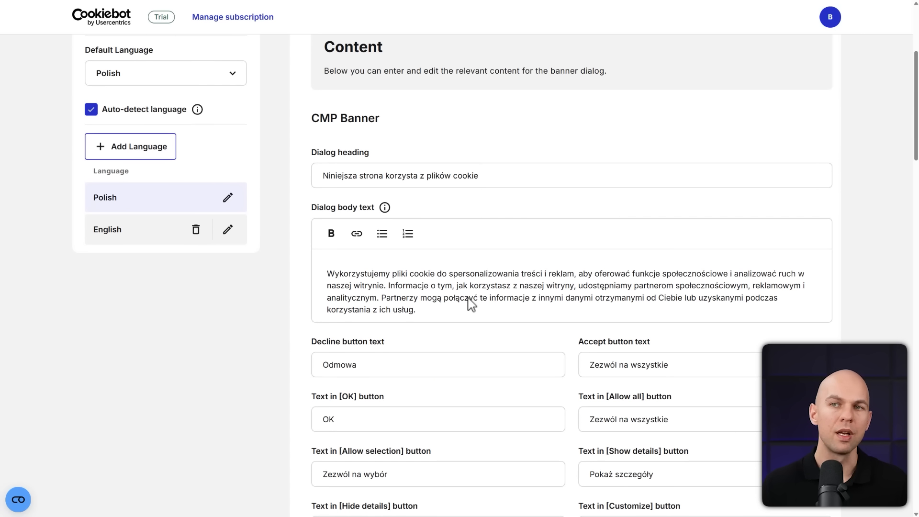
{"action": "scroll", "coordinate": [469, 300], "scroll_direction": "up", "scroll_amount": 2}
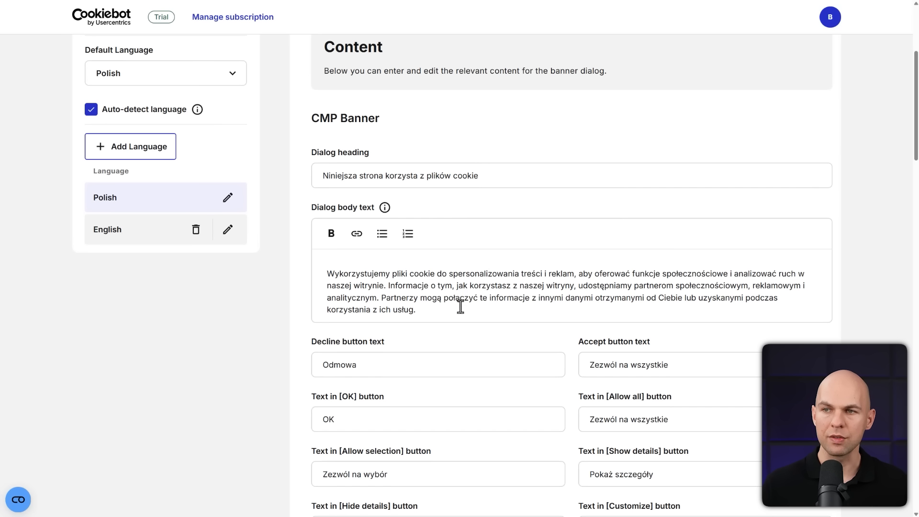
{"action": "scroll", "coordinate": [583, 270], "scroll_direction": "down", "scroll_amount": 5}
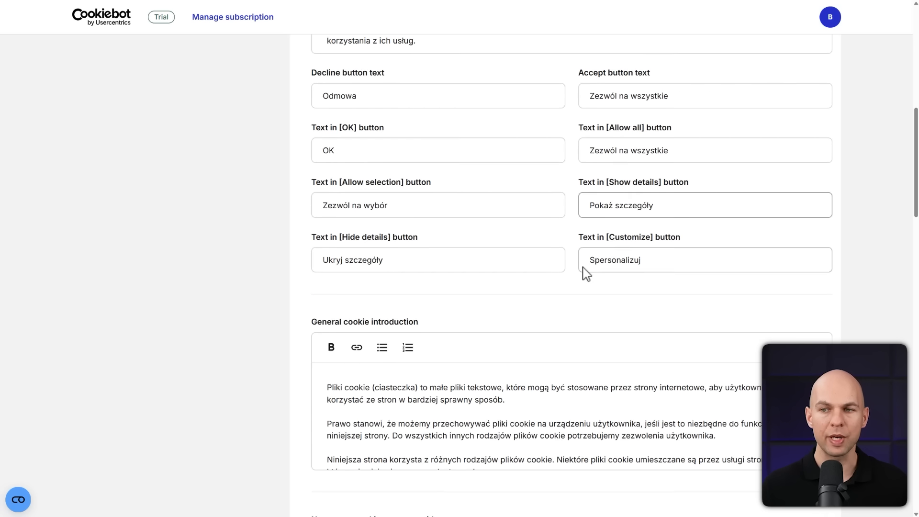
{"action": "scroll", "coordinate": [583, 273], "scroll_direction": "down", "scroll_amount": 6}
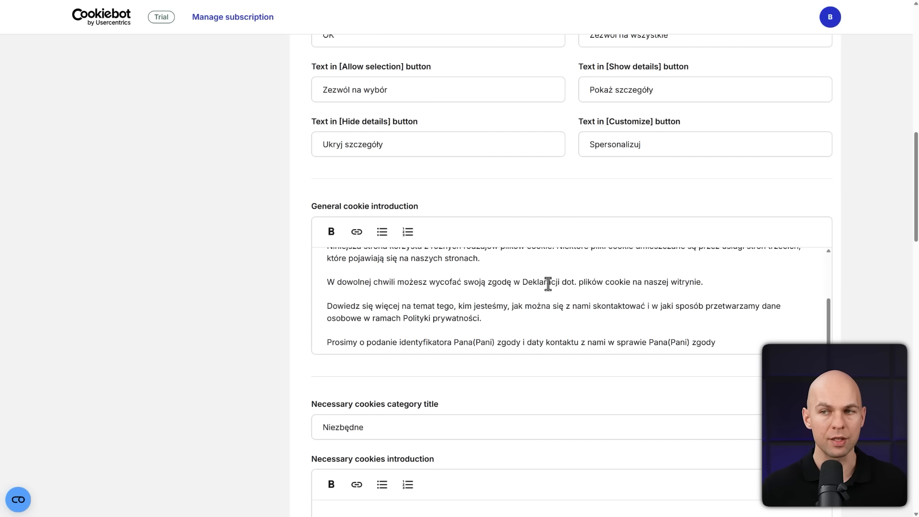
{"action": "scroll", "coordinate": [512, 373], "scroll_direction": "down", "scroll_amount": 5}
{"action": "scroll", "coordinate": [469, 312], "scroll_direction": "down", "scroll_amount": 2}
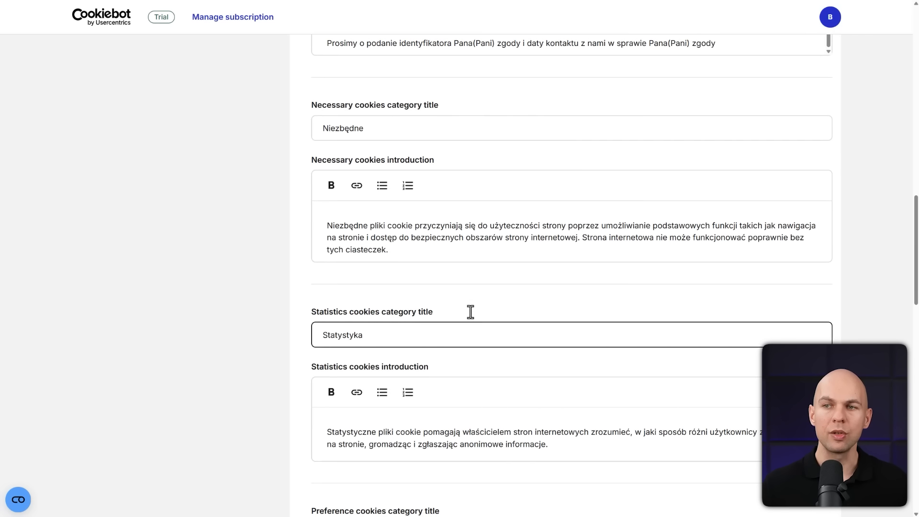
{"action": "scroll", "coordinate": [470, 311], "scroll_direction": "down", "scroll_amount": 5}
{"action": "scroll", "coordinate": [486, 334], "scroll_direction": "up", "scroll_amount": 15}
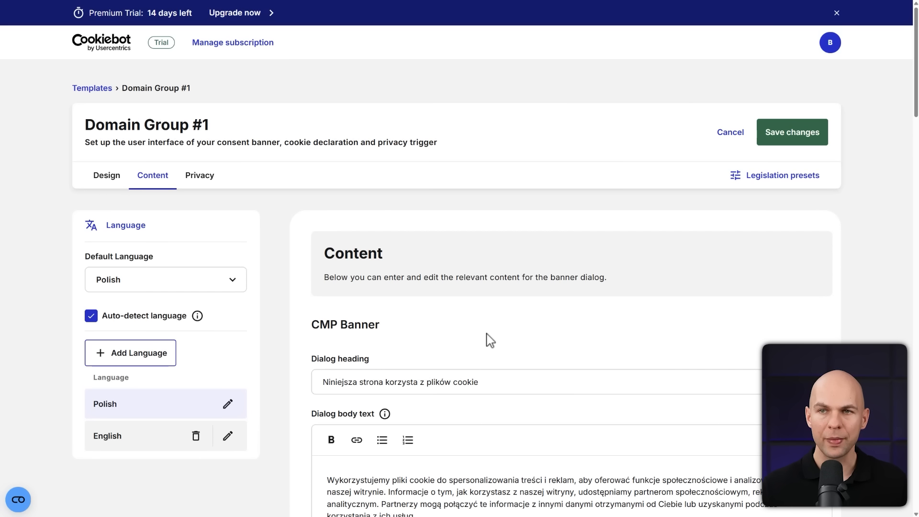
Check the banner's privacy settings, and proceed from the consent banner configuration to the implementation methods
{"action": "left_click", "coordinate": [203, 187]}
{"action": "scroll", "coordinate": [380, 185], "scroll_direction": "down", "scroll_amount": 3}
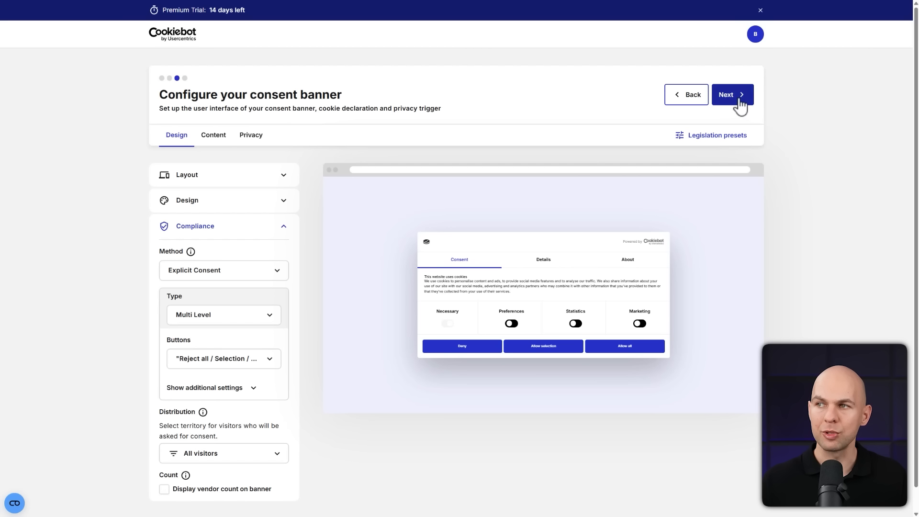
{"action": "left_click", "coordinate": [732, 95]}
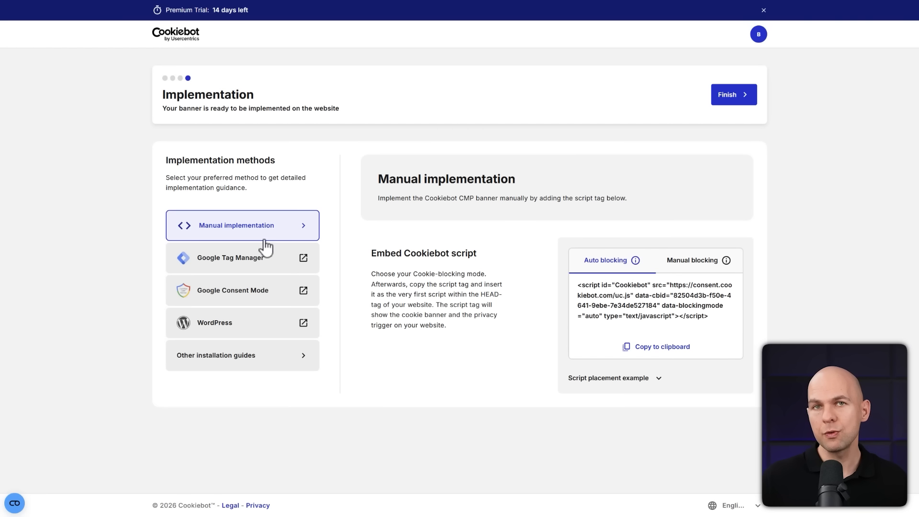
Switch to the browser window with aistronafirmowa.pl, maximise it, and enter the site's WordPress admin area
{"action": "key", "text": "alt+Tab"}
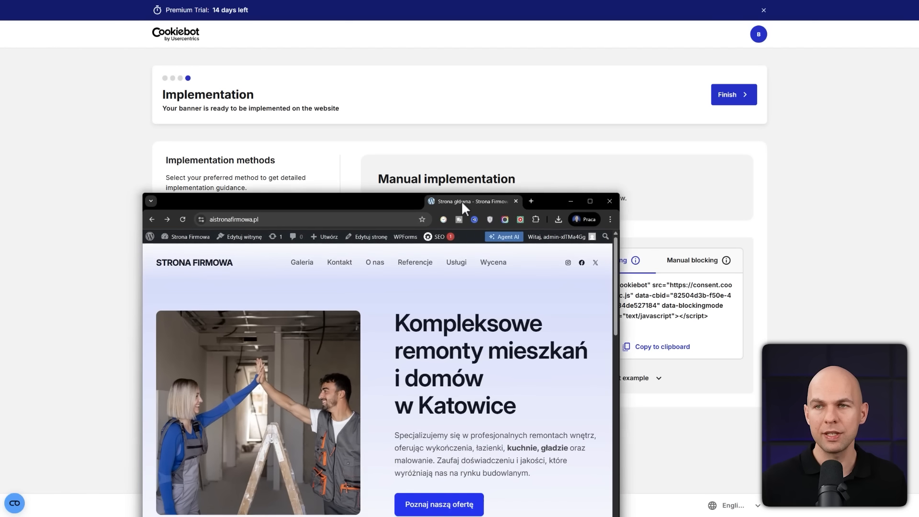
{"action": "left_click", "coordinate": [591, 198]}
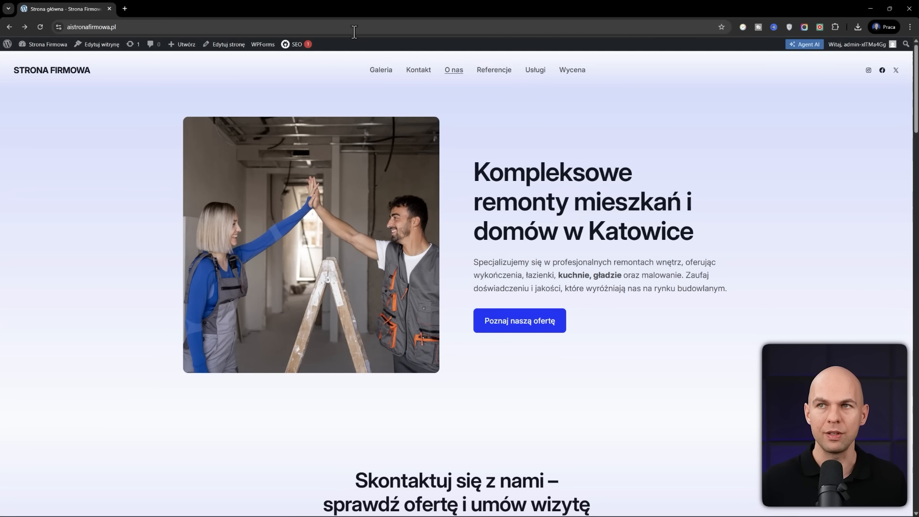
{"action": "left_click", "coordinate": [7, 46]}
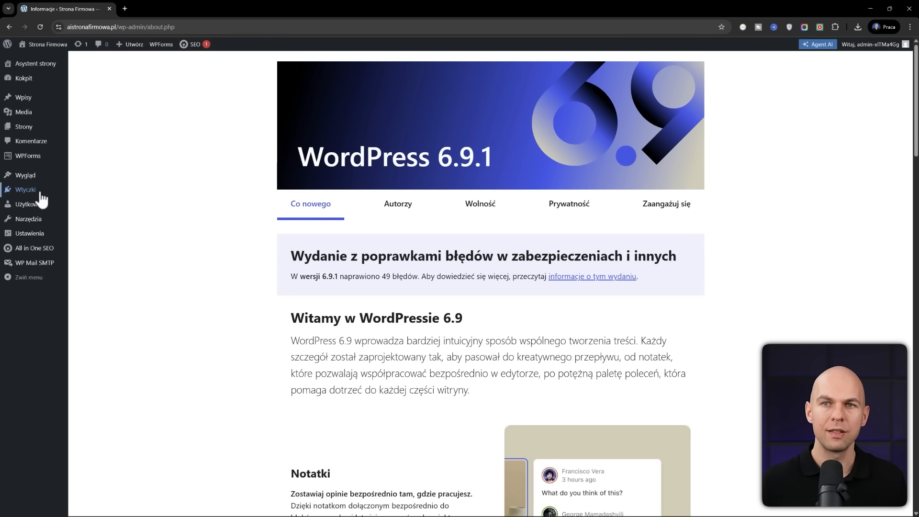
Install and activate the "Cookiebot by Usercentrics" plugin, and open its dashboard in the WordPress admin
{"action": "mouse_move", "coordinate": [42, 196]}
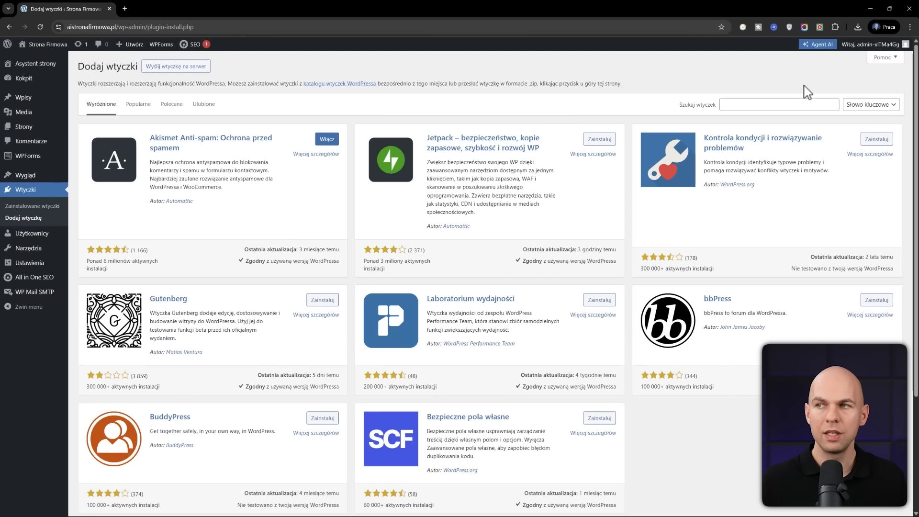
{"action": "left_click", "coordinate": [788, 105]}
{"action": "type", "text": "Cookiebot by Usercentrics"}
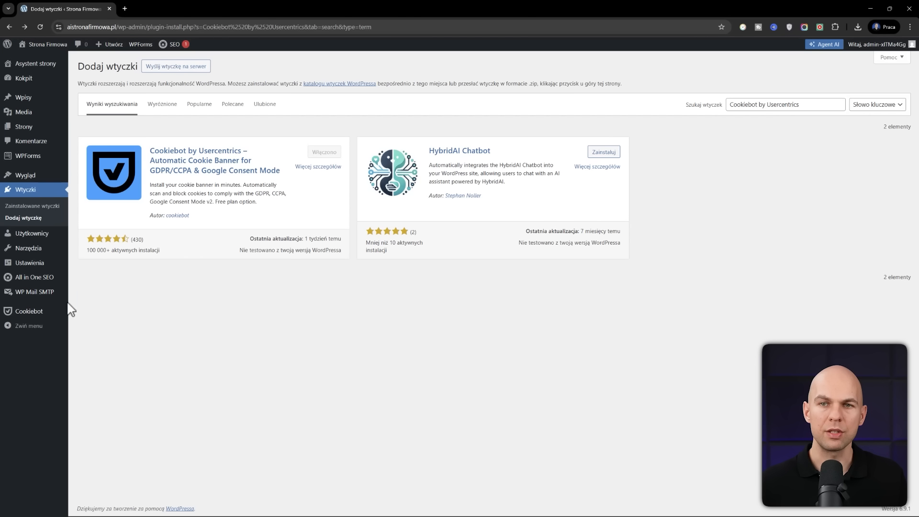
{"action": "mouse_move", "coordinate": [31, 320]}
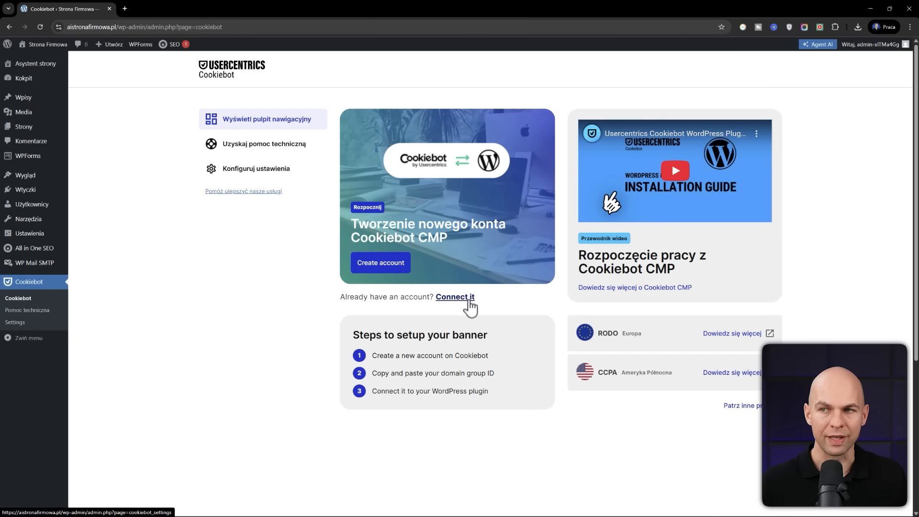
Start connecting an existing account in the Cookiebot plugin, and copy the domain group ID from the Cookiebot admin's implementation page
{"action": "left_click", "coordinate": [455, 297]}
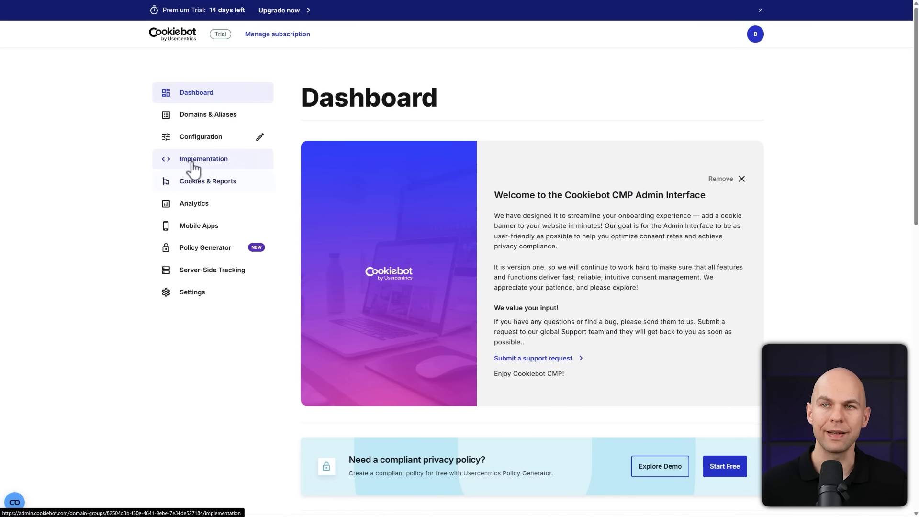
{"action": "left_click", "coordinate": [214, 162]}
{"action": "scroll", "coordinate": [415, 174], "scroll_direction": "down", "scroll_amount": 1}
{"action": "scroll", "coordinate": [416, 175], "scroll_direction": "down", "scroll_amount": 4}
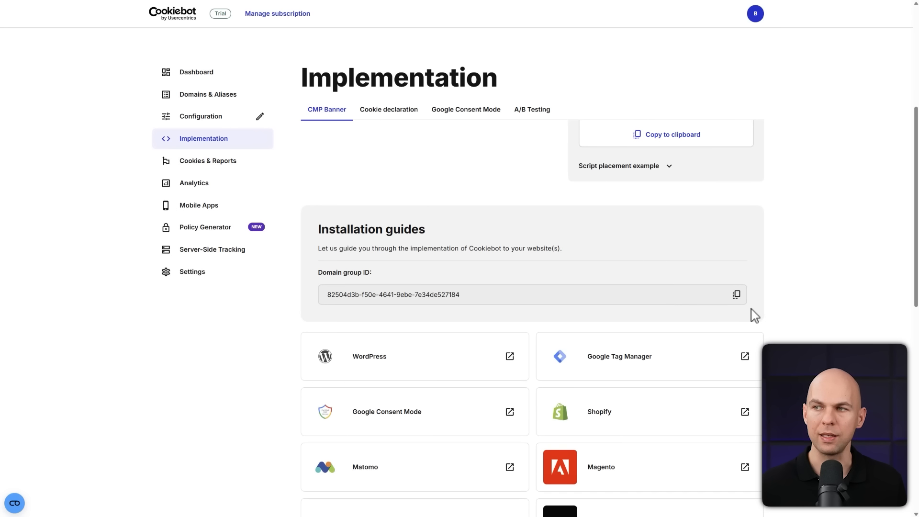
{"action": "left_click", "coordinate": [736, 295]}
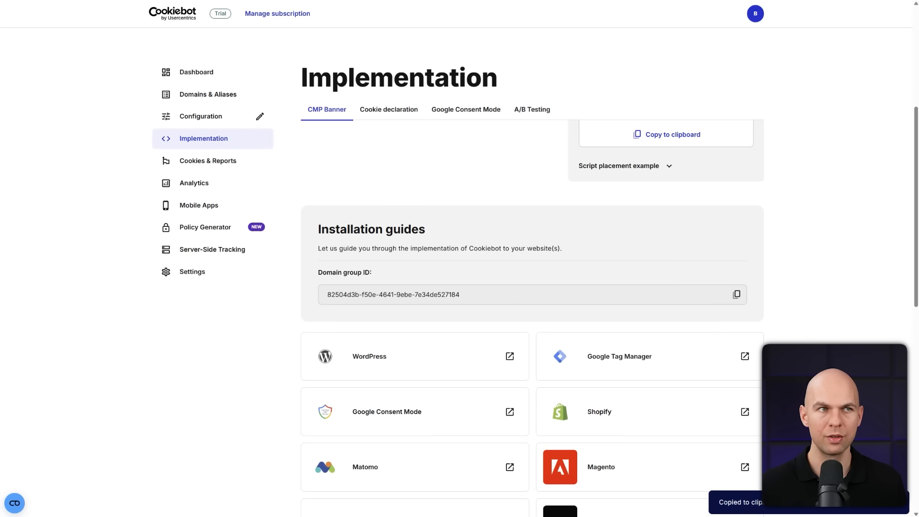
Switch back to the WordPress window, paste the domain group ID into the Cookiebot plugin settings, and connect the account
{"action": "left_click_drag", "start_coordinate": [918, 152], "coordinate": [469, 152]}
{"action": "left_click", "coordinate": [467, 349]}
{"action": "left_click", "coordinate": [545, 150]}
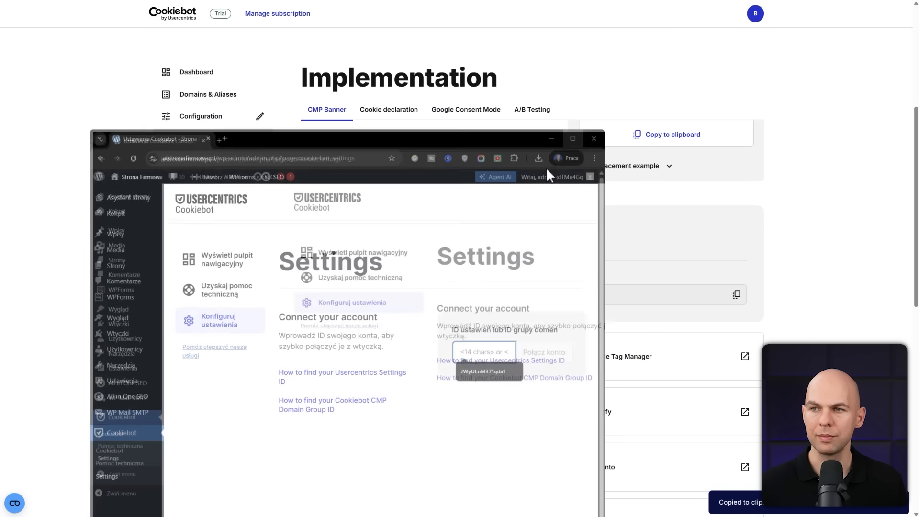
{"action": "key", "text": "ctrl+v"}
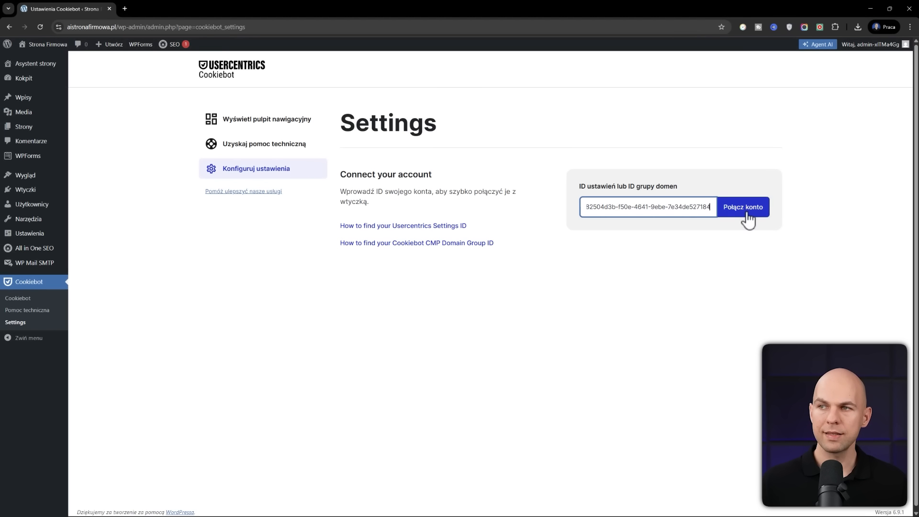
{"action": "left_click", "coordinate": [746, 213]}
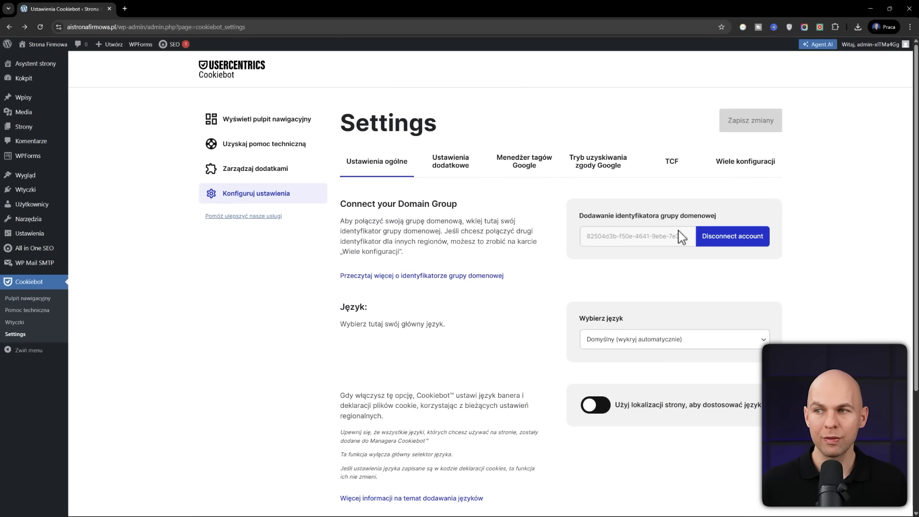
Set the Cookiebot plugin's main language to "polski", and check the cookie-blocking mode
{"action": "scroll", "coordinate": [661, 277], "scroll_direction": "down", "scroll_amount": 1}
{"action": "left_click", "coordinate": [657, 309]}
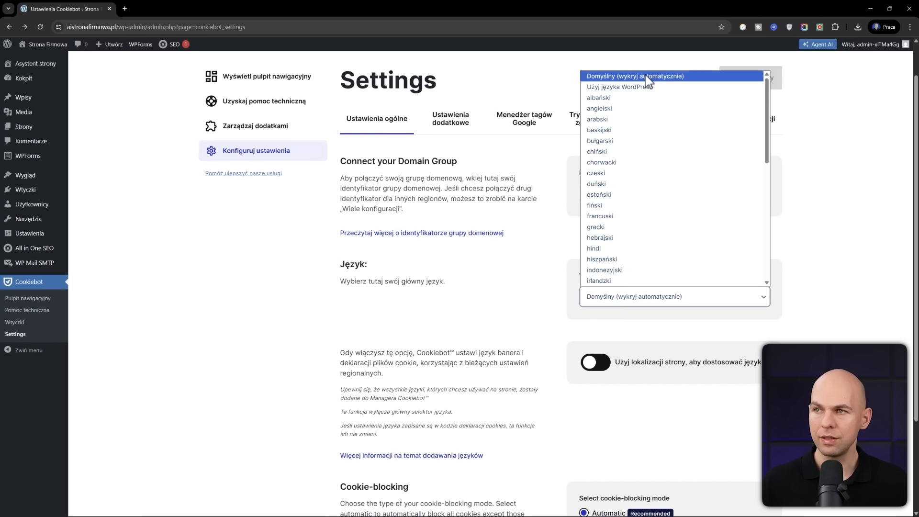
{"action": "key", "text": "p"}
{"action": "left_click", "coordinate": [599, 282]}
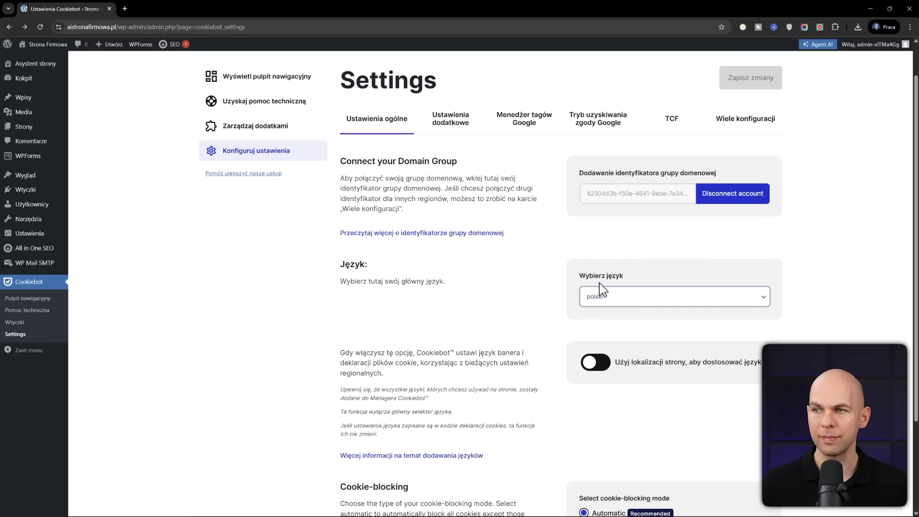
{"action": "left_click", "coordinate": [641, 281]}
{"action": "scroll", "coordinate": [616, 312], "scroll_direction": "down", "scroll_amount": 3}
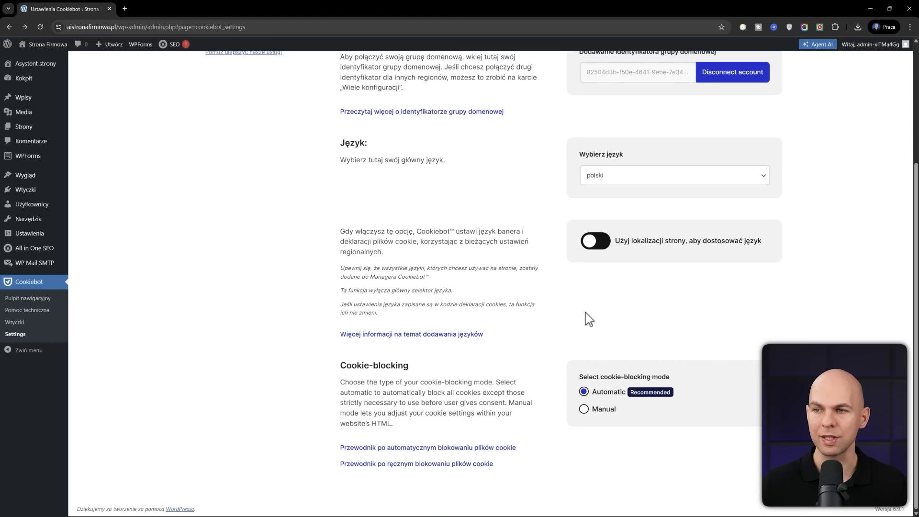
{"action": "scroll", "coordinate": [586, 318], "scroll_direction": "up", "scroll_amount": 4}
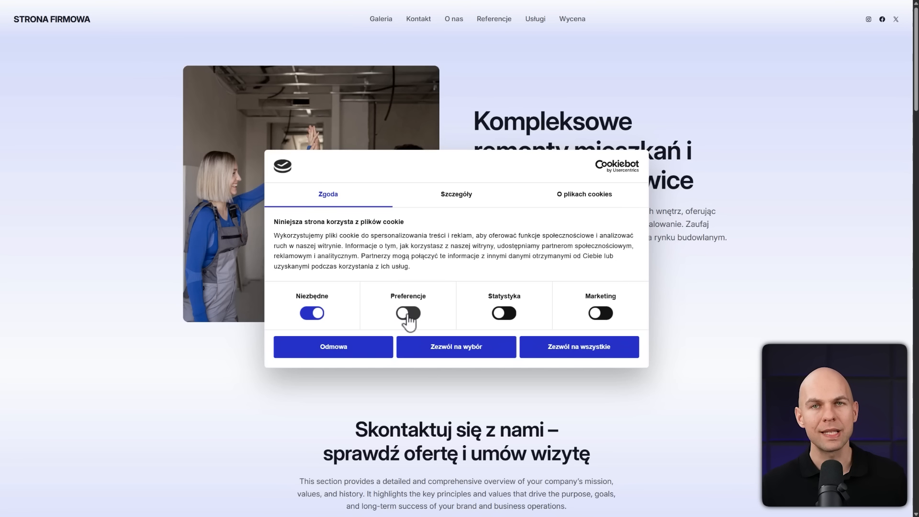
Test the consent banner on the live homepage by allowing all cookies, and reopen the consent settings from the Cookiebot widget
{"action": "left_click", "coordinate": [607, 340]}
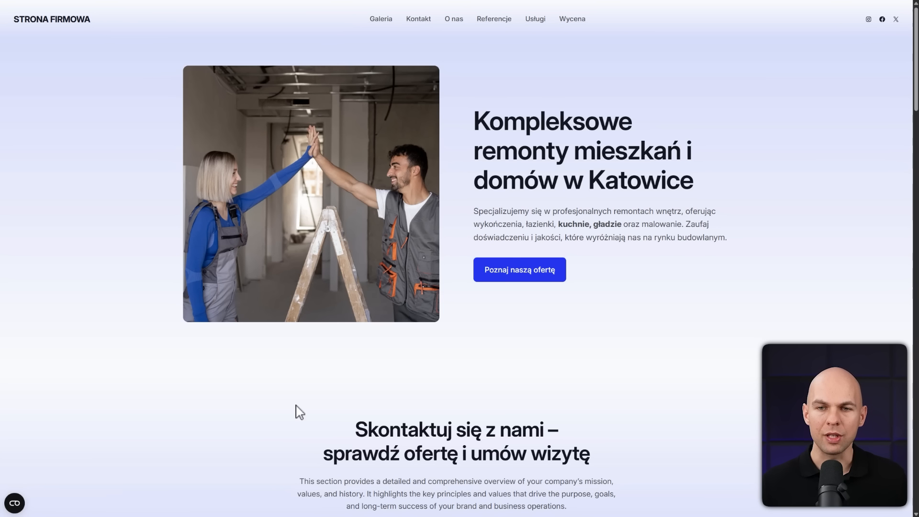
{"action": "scroll", "coordinate": [298, 410], "scroll_direction": "down", "scroll_amount": 8}
{"action": "left_click", "coordinate": [15, 504]}
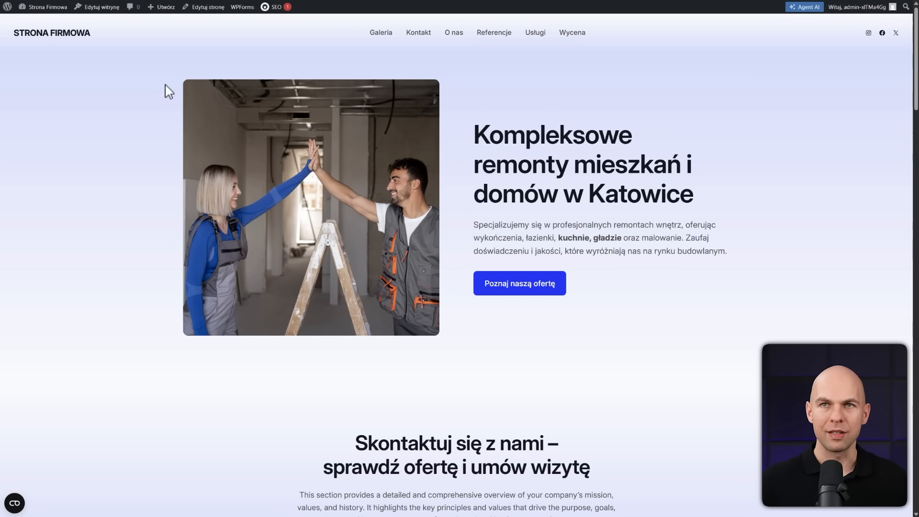
Enter the WordPress admin, move the "Witaj, świecie!" post to the trash, and delete it permanently
{"action": "left_click", "coordinate": [7, 11]}
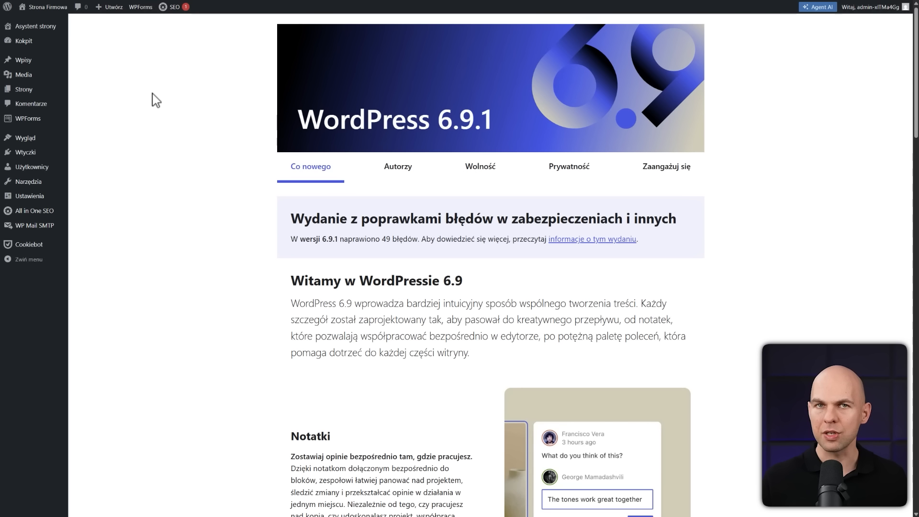
{"action": "left_click", "coordinate": [23, 62]}
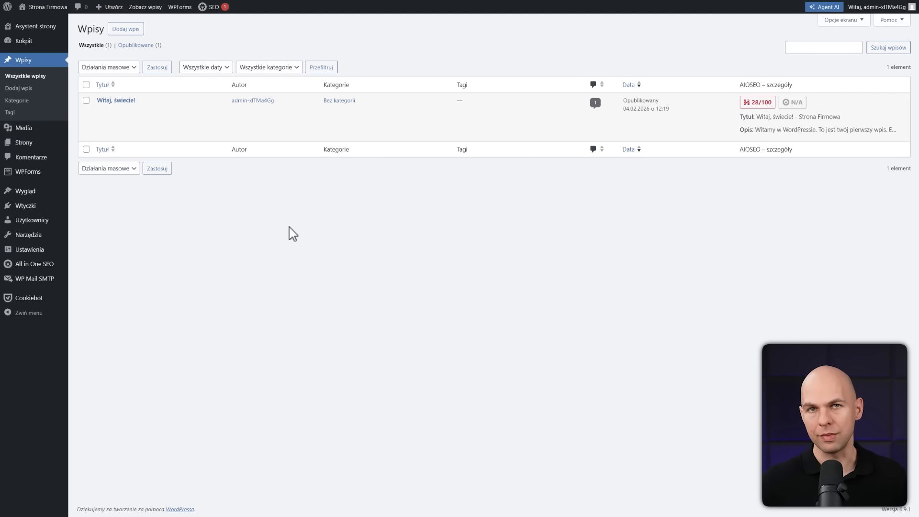
{"action": "mouse_move", "coordinate": [145, 133]}
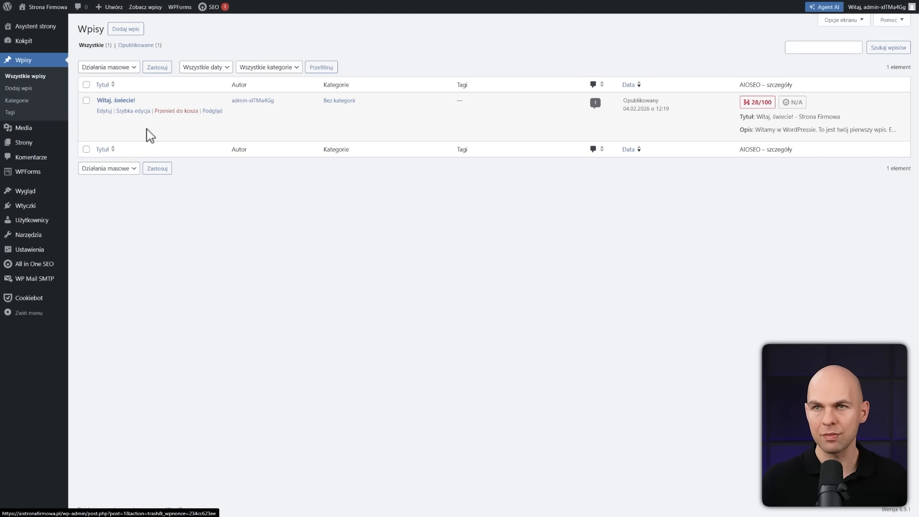
{"action": "left_click", "coordinate": [174, 112]}
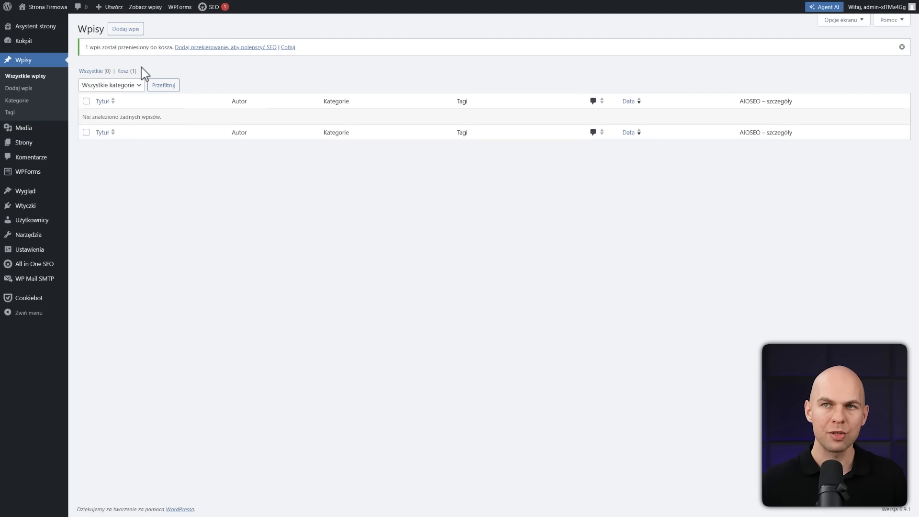
{"action": "left_click", "coordinate": [126, 72]}
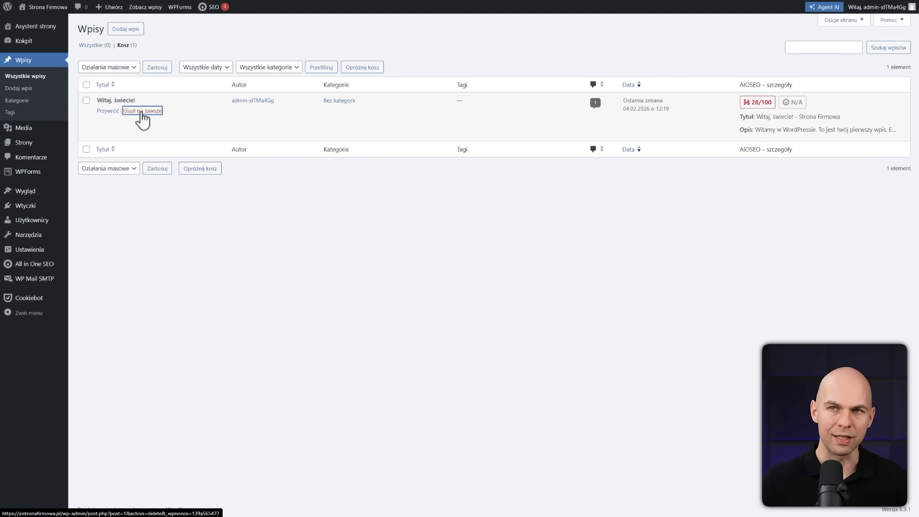
{"action": "left_click", "coordinate": [142, 111]}
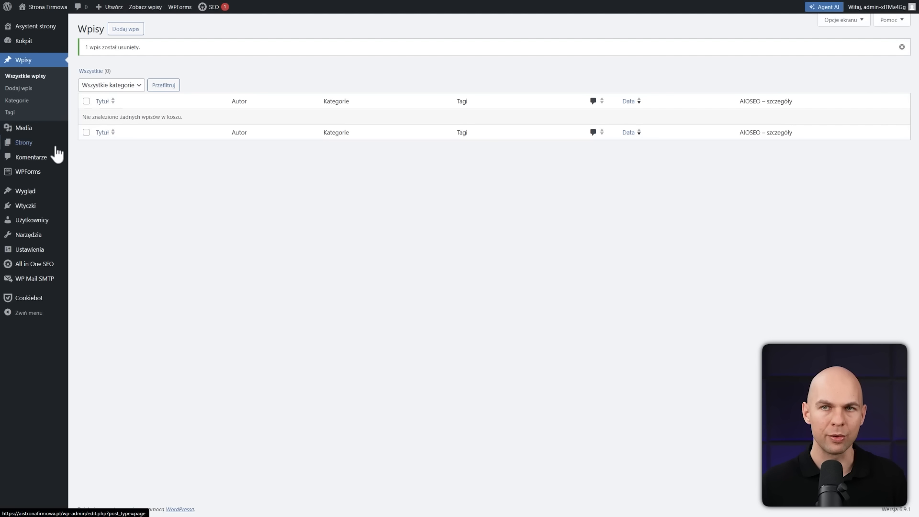
Review the site's list of pages for unneeded ones such as "Przykładowa strona"
{"action": "left_click", "coordinate": [27, 142]}
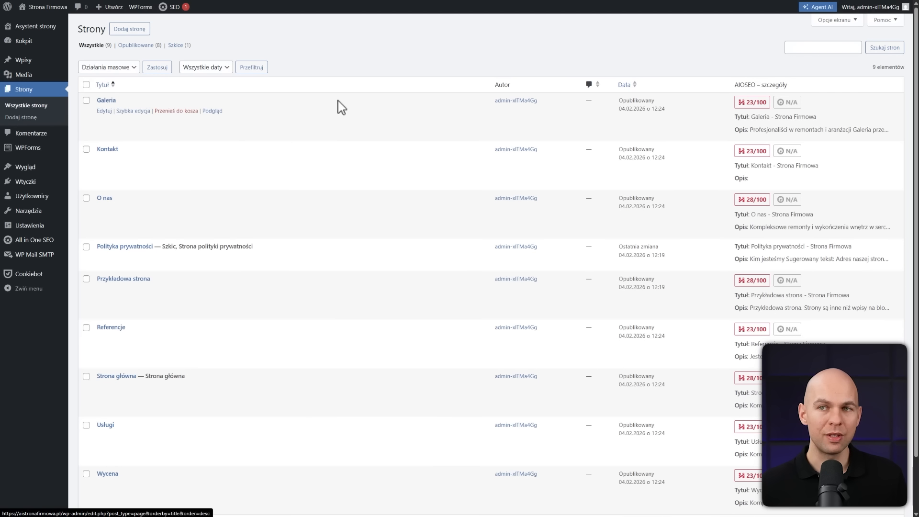
{"action": "scroll", "coordinate": [178, 349], "scroll_direction": "down", "scroll_amount": 1}
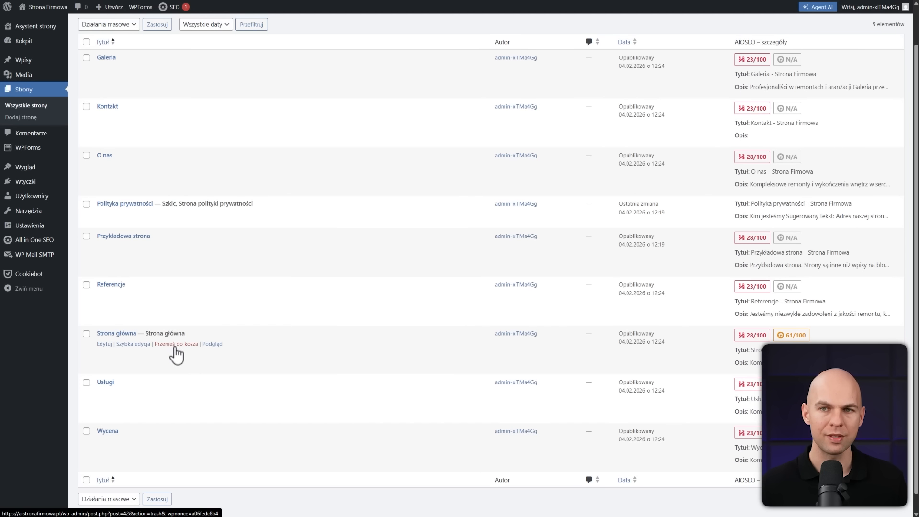
{"action": "scroll", "coordinate": [176, 354], "scroll_direction": "up", "scroll_amount": 1}
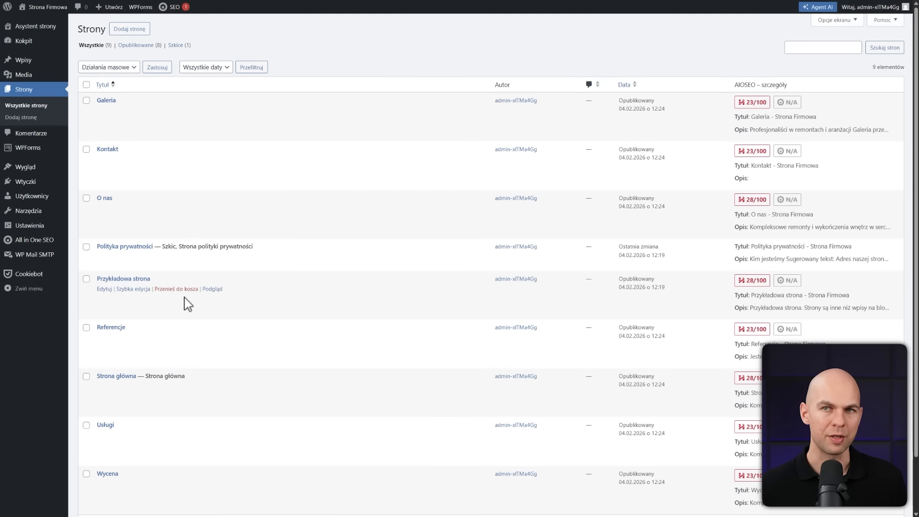
Delete the inactive Akismet Anti-spam and Hello Dolly plugins in one bulk action
{"action": "left_click", "coordinate": [23, 185]}
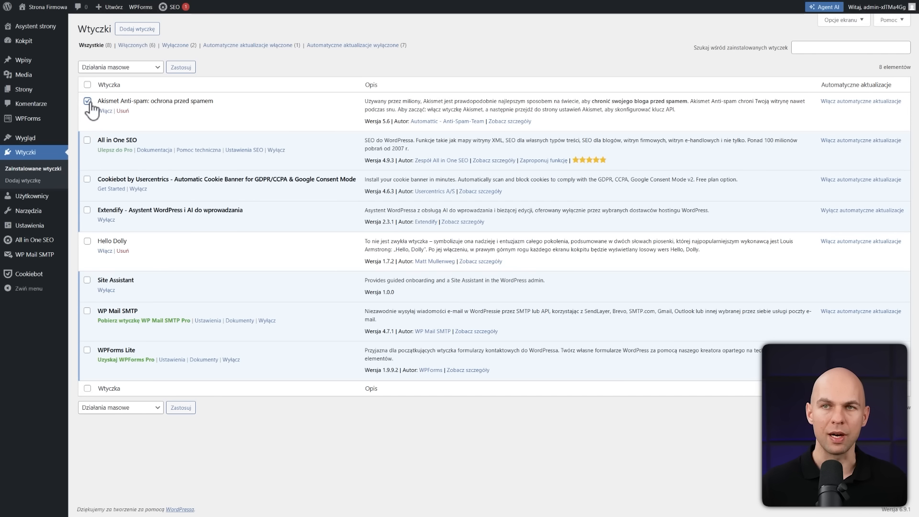
{"action": "left_click", "coordinate": [88, 242]}
{"action": "left_click", "coordinate": [120, 67]}
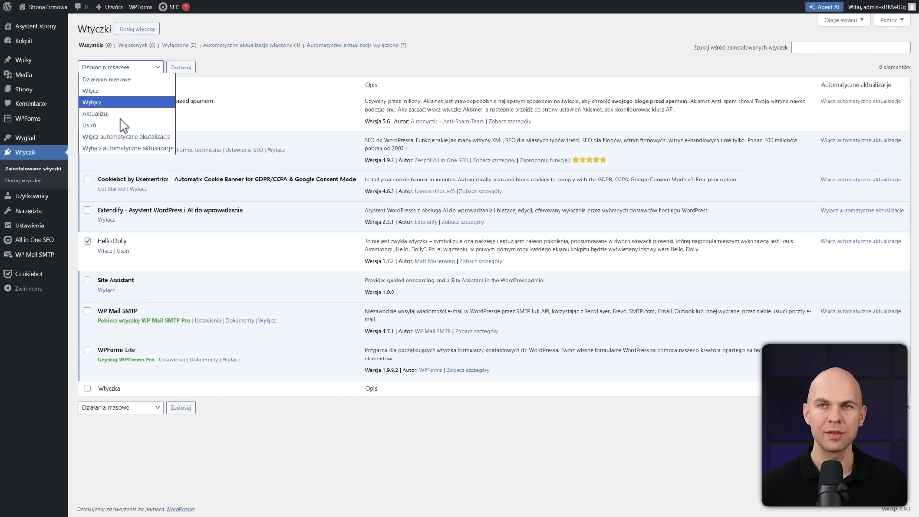
{"action": "left_click", "coordinate": [124, 125]}
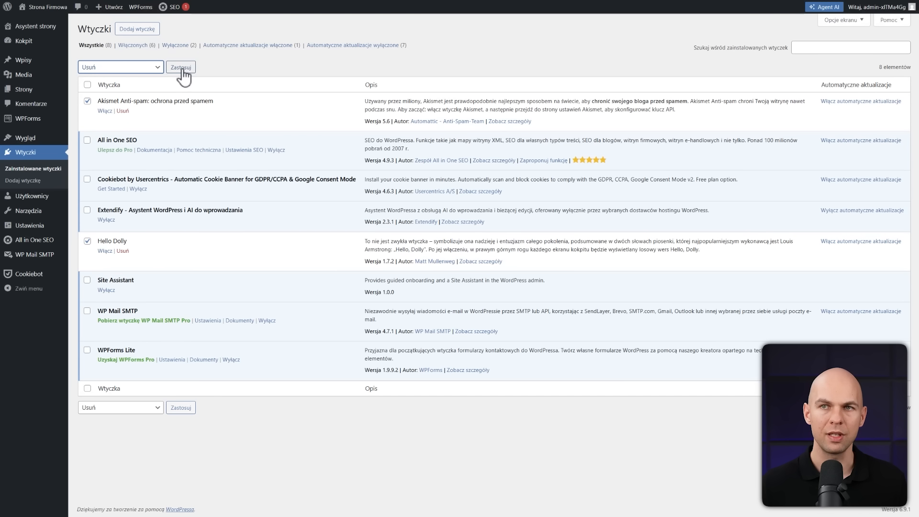
{"action": "left_click", "coordinate": [182, 68]}
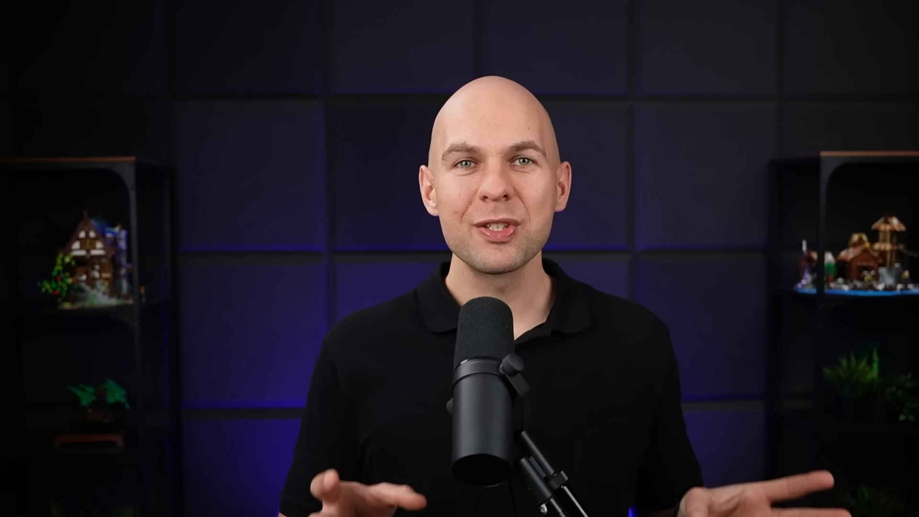